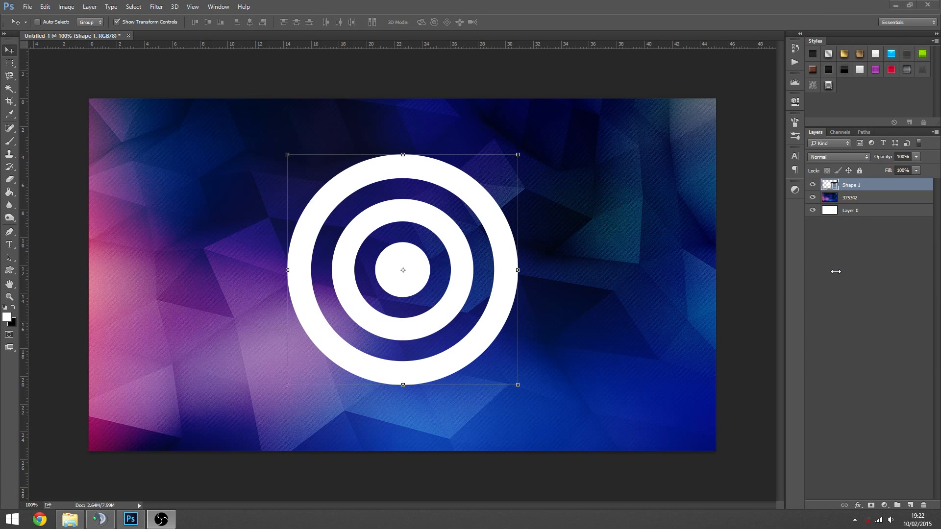
Step: Move the 375342 image layer above the Shape 1 layer
left_click(863, 198)
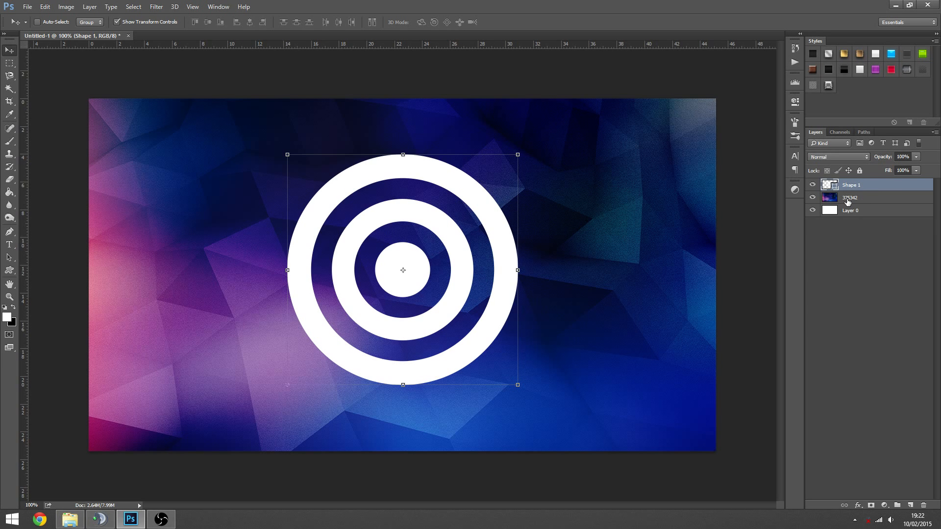
left_click(848, 200)
left_click_drag(850, 200, 841, 188)
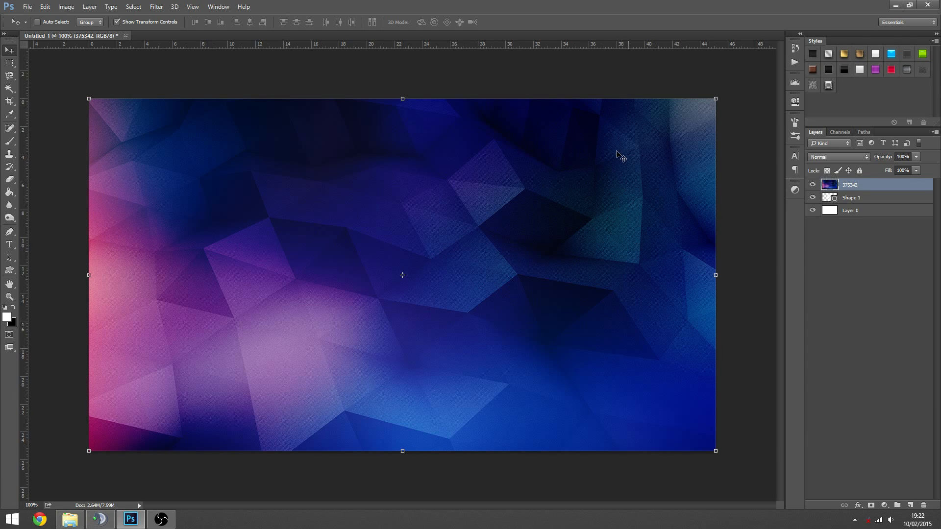
Step: Clip the 375342 image layer to Shape 1 with a clipping mask
left_click(855, 200)
left_click(860, 190)
left_click(851, 198)
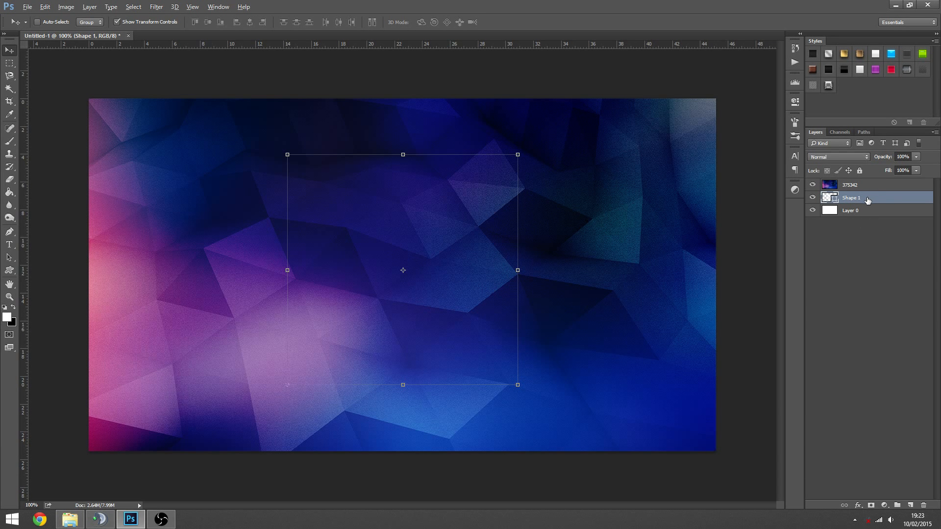
key("ctrl+alt+g")
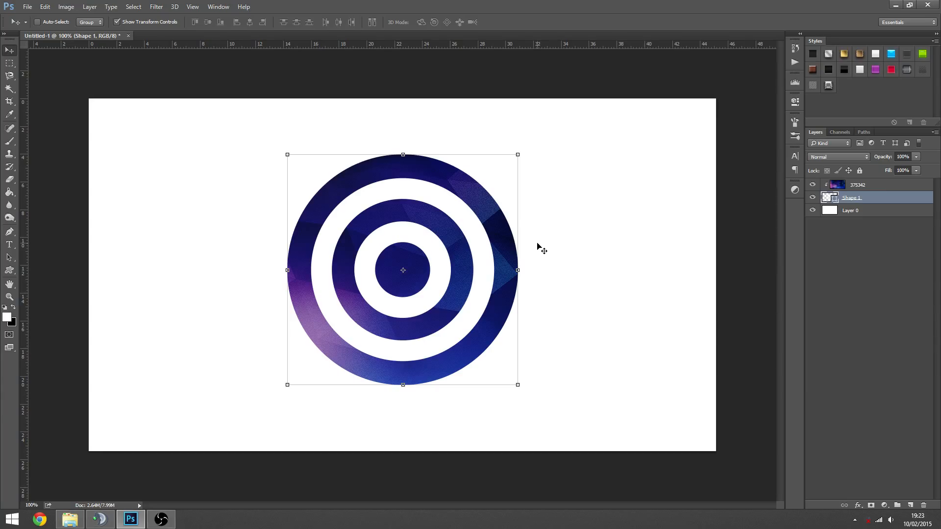
Step: Shift the clipped 375342 image slightly up and to the right inside the rings
left_click(849, 222)
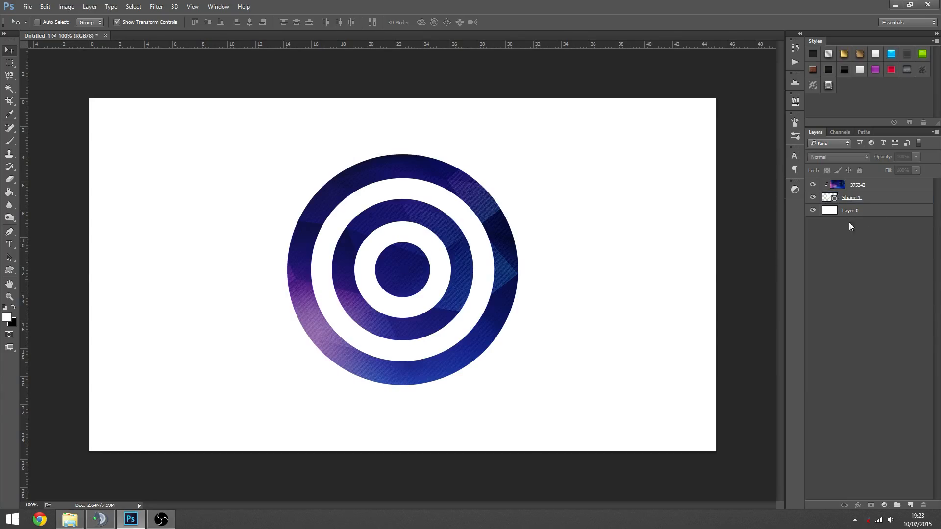
left_click(863, 190)
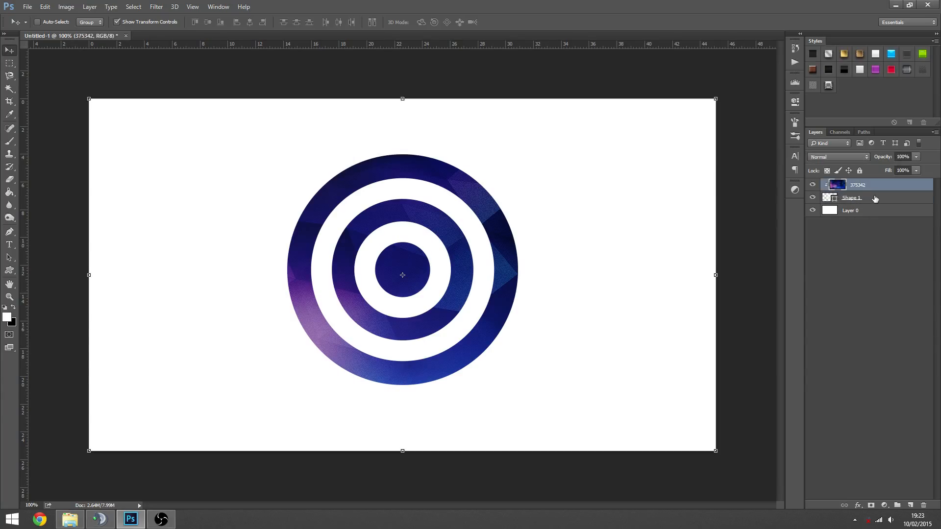
left_click(870, 199)
left_click(861, 190)
left_click_drag(455, 260, 472, 241)
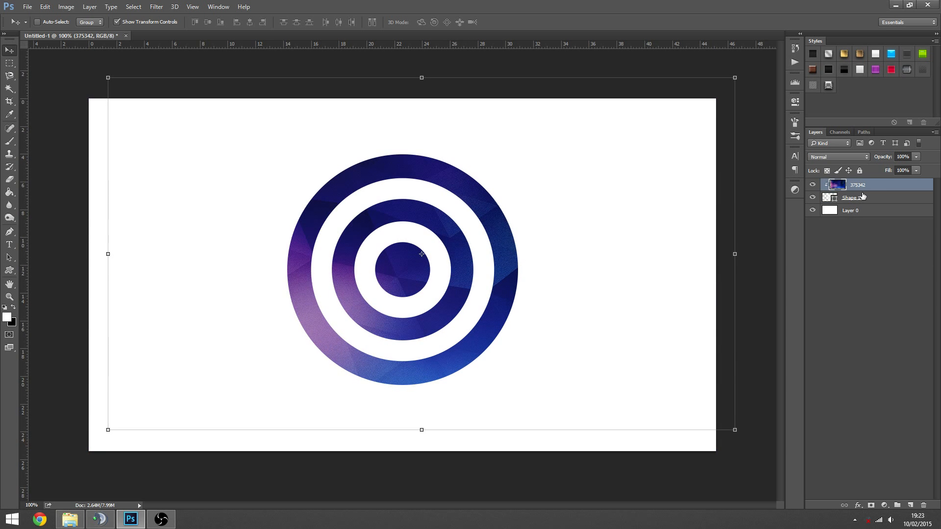
Step: Try moving the Shape 1 rings to the right, undo it, and nudge them slightly down toward the canvas centre
left_click(875, 199)
left_click_drag(419, 260, 465, 273)
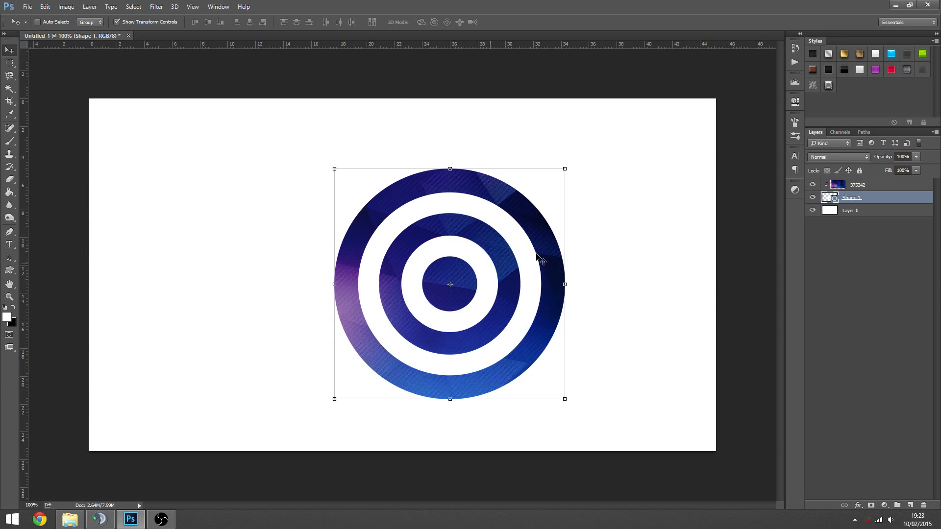
key("ctrl+z")
left_click_drag(485, 316, 484, 321)
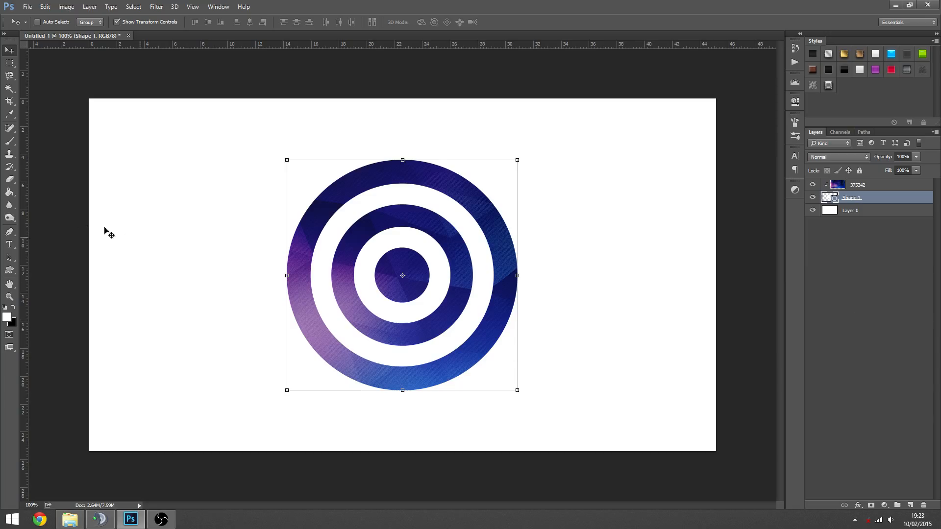
Step: Set up the Eraser with a soft round brush at a size of 514 px
left_click_drag(9, 192, 35, 191)
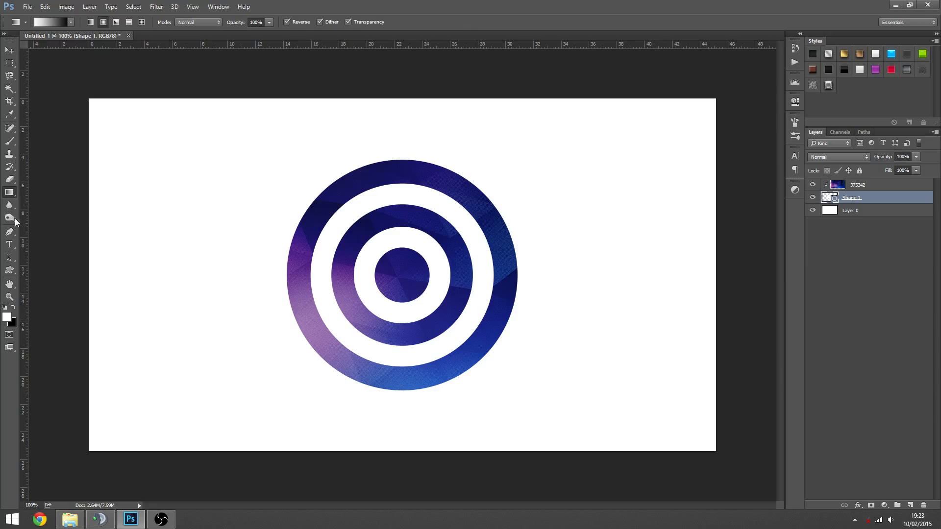
left_click(9, 180)
right_click(398, 299)
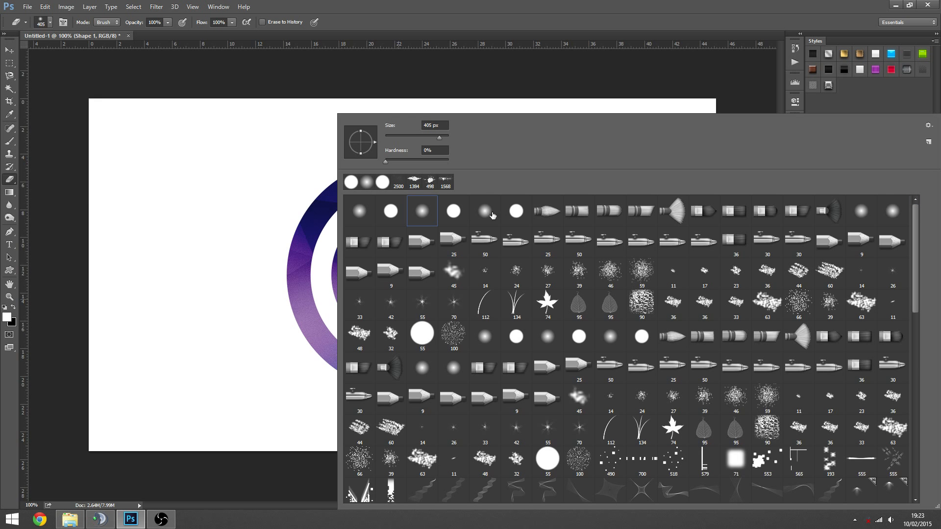
left_click(512, 214)
left_click(493, 215)
left_click_drag(439, 139, 441, 139)
Step: Rasterize the Shape 1 layer and erase the lower part of the rings with a soft fade
left_click(271, 243)
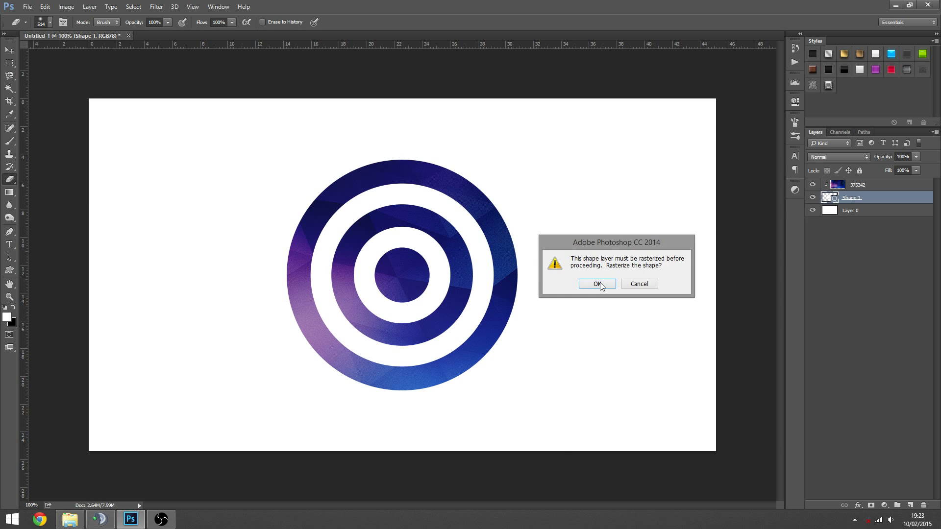
left_click(598, 284)
mouse_move(493, 346)
left_mouse_down()
mouse_move(244, 430)
mouse_move(565, 423)
mouse_move(222, 419)
mouse_move(381, 420)
mouse_move(131, 187)
left_mouse_up()
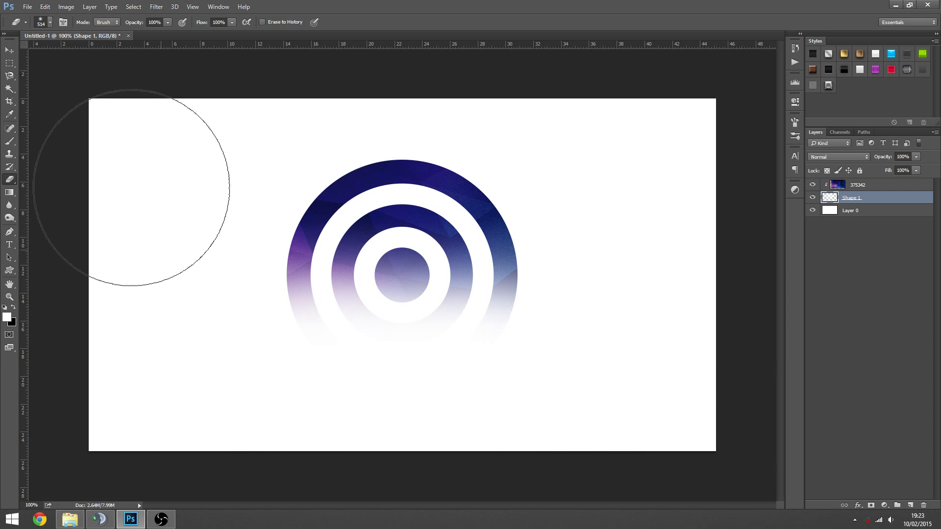
Step: Reposition the 375342 image inside the faded rings using the Move tool
left_click(7, 53)
left_click(862, 186)
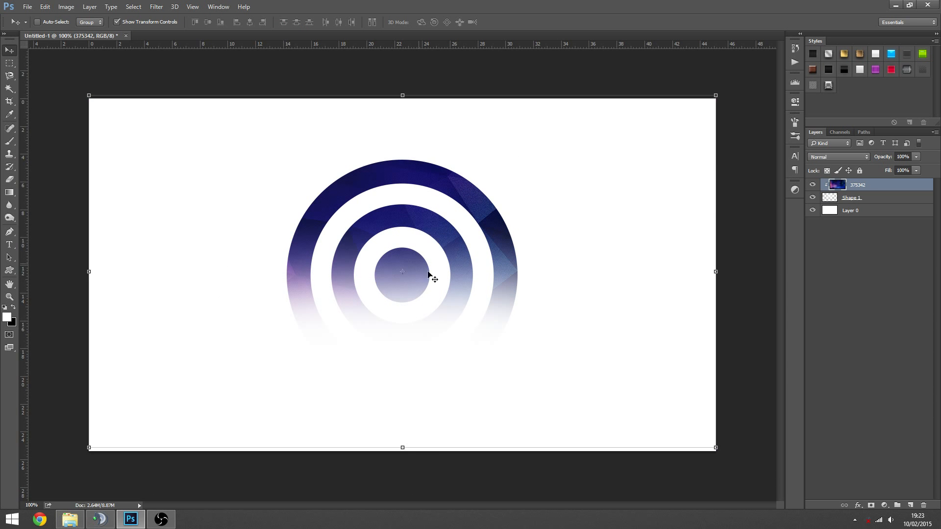
left_click_drag(479, 255, 490, 267)
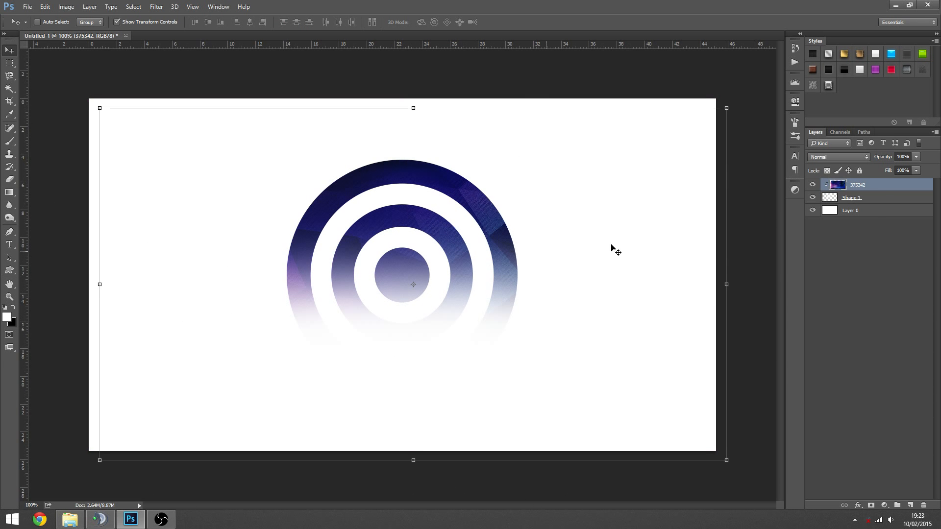
Step: Undo the image move and the erasing on Shape 1, keeping the layer rasterized
left_click(878, 198)
key("ctrl+alt+z")
key("ctrl+alt+z")
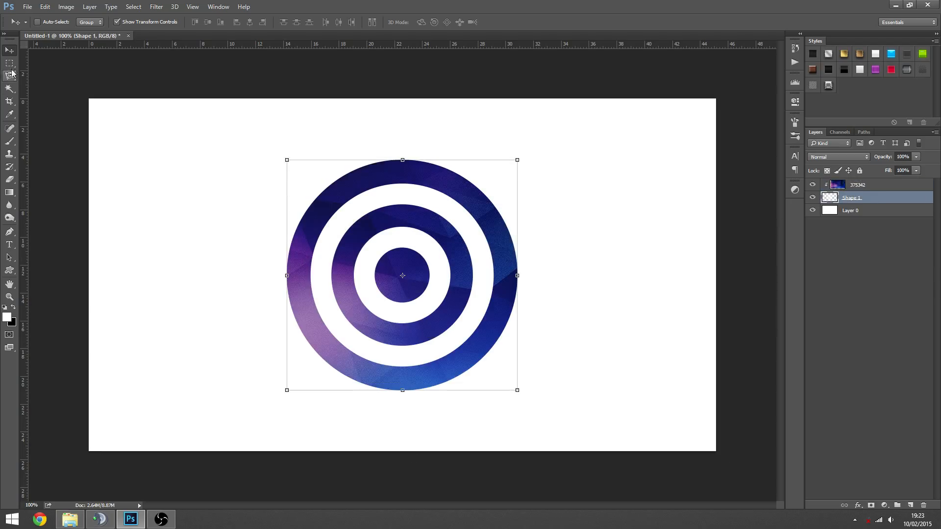
Step: Shift the 375342 image slightly down and to the left inside the rings, then deselect the layer
left_click(859, 266)
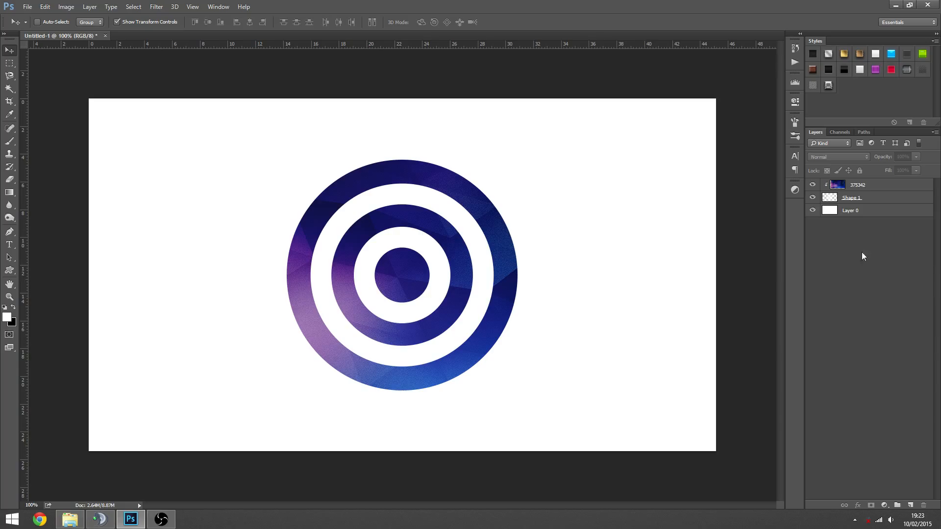
left_click(876, 184)
left_click_drag(440, 290, 420, 304)
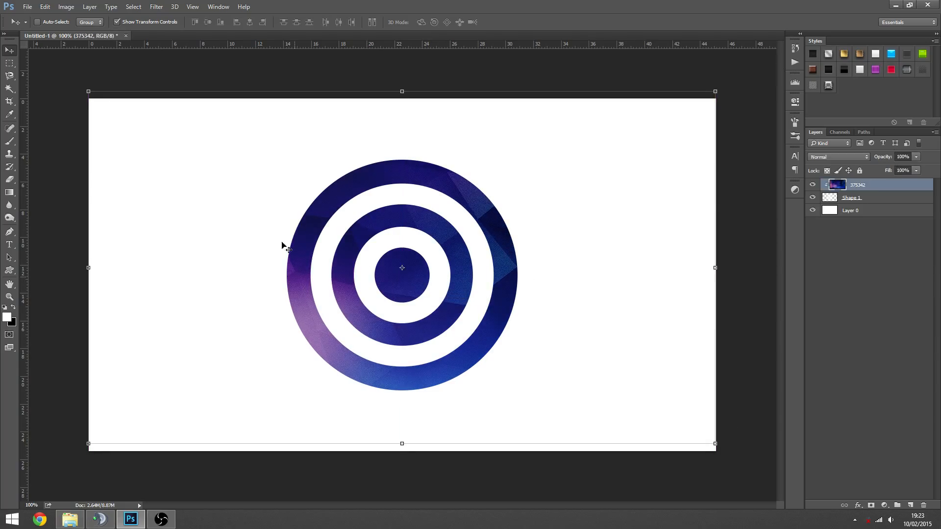
left_click(843, 241)
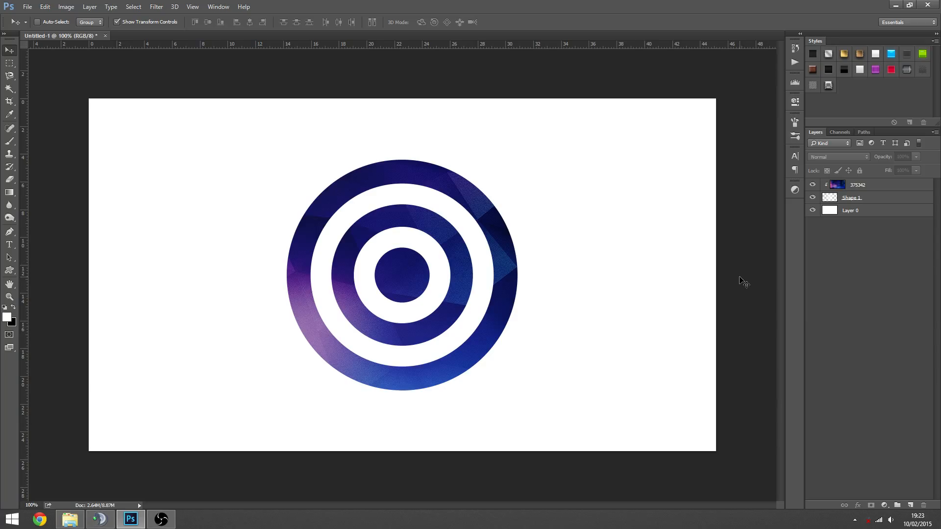
Step: Release the clipping mask between 375342 and Shape 1, and apply it again
left_click(887, 186)
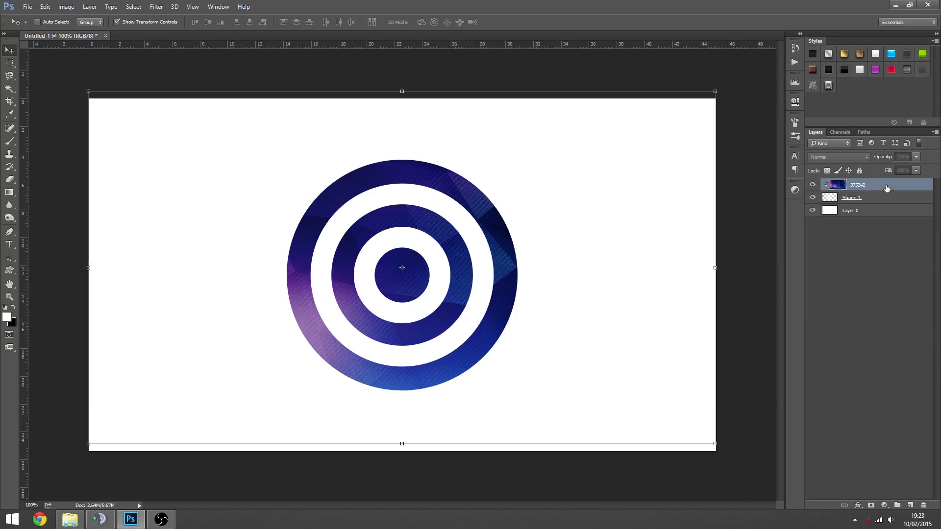
left_click(874, 199)
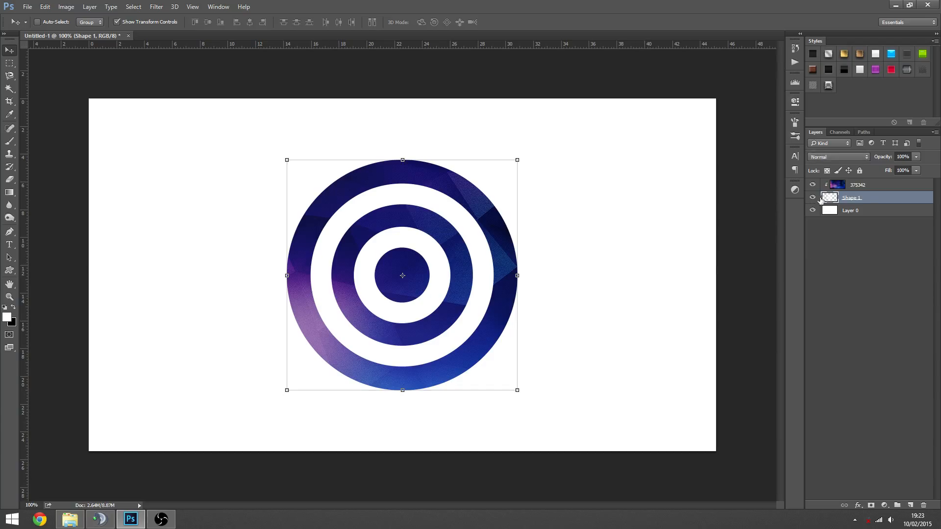
left_click(862, 189)
left_click(865, 200)
left_click(862, 189, "alt")
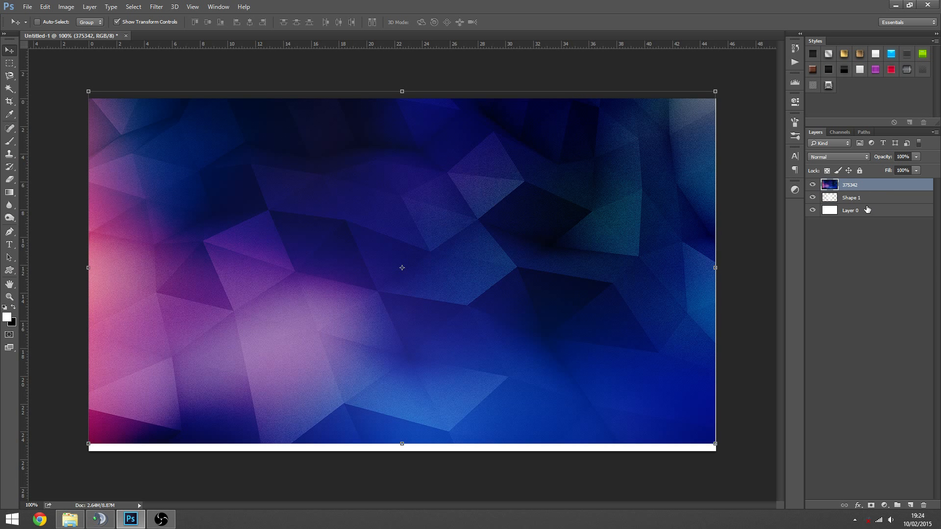
left_click(875, 190, "alt")
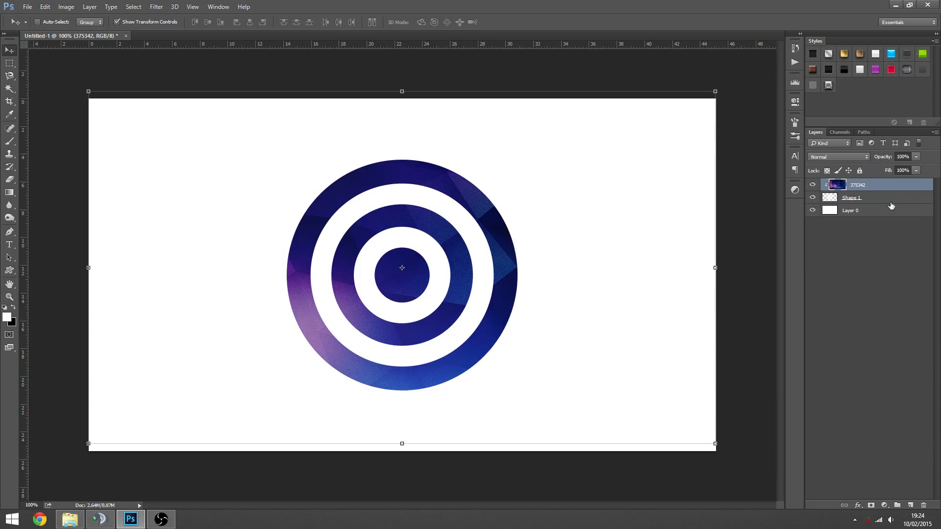
left_click(885, 198)
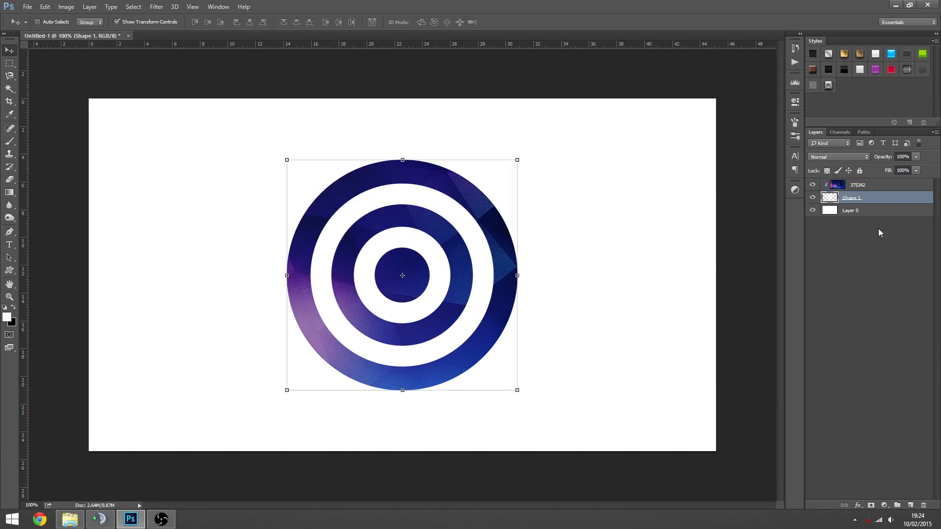
left_click(859, 186)
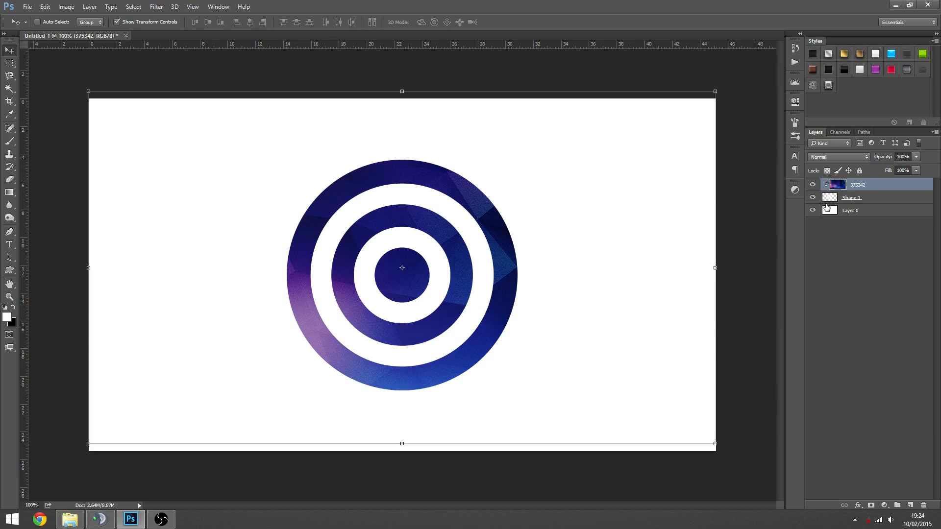
left_click(874, 202)
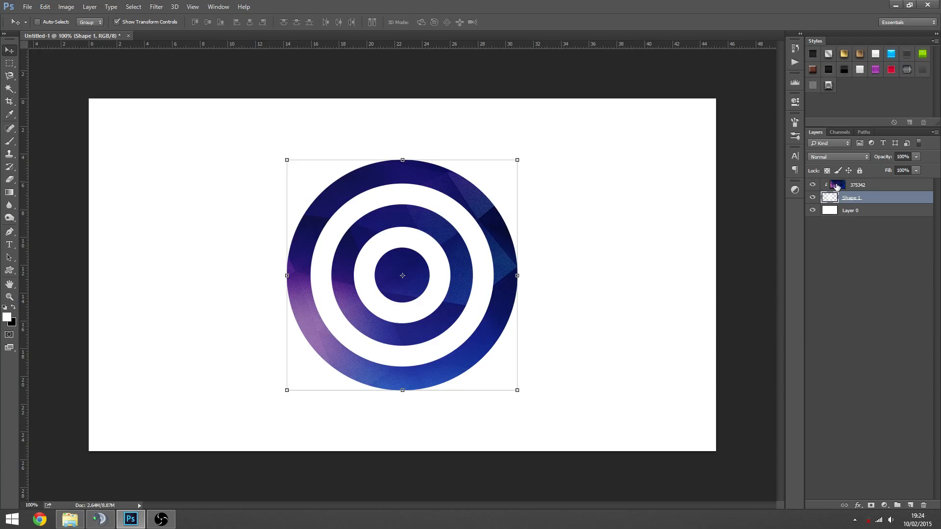
left_click(870, 188)
Step: Add a new layer directly above Shape 1 and release the clipping of it and the image layer
left_click(869, 194)
left_click(909, 505)
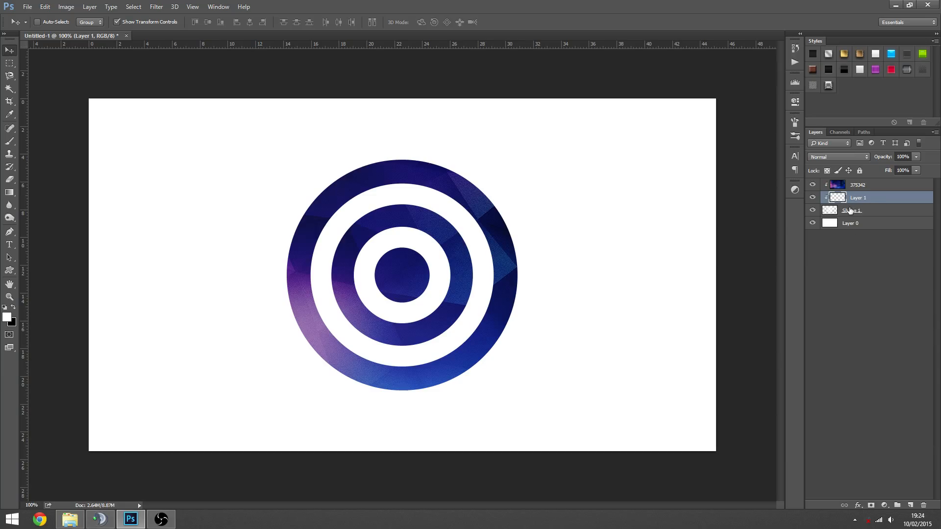
left_click(871, 204, "alt")
Step: Move Layer 1 above the 375342 image and clip the image to Shape 1 again
left_click(847, 189)
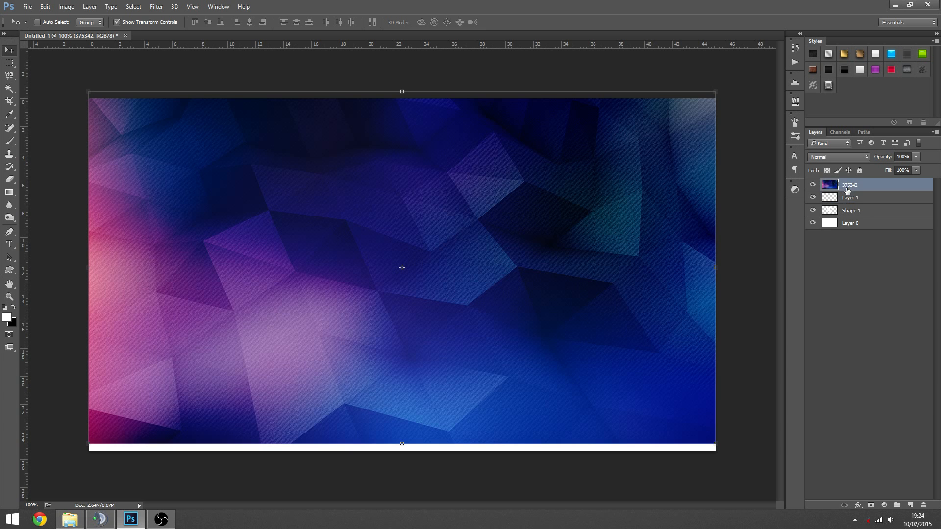
left_click_drag(852, 203, 851, 187)
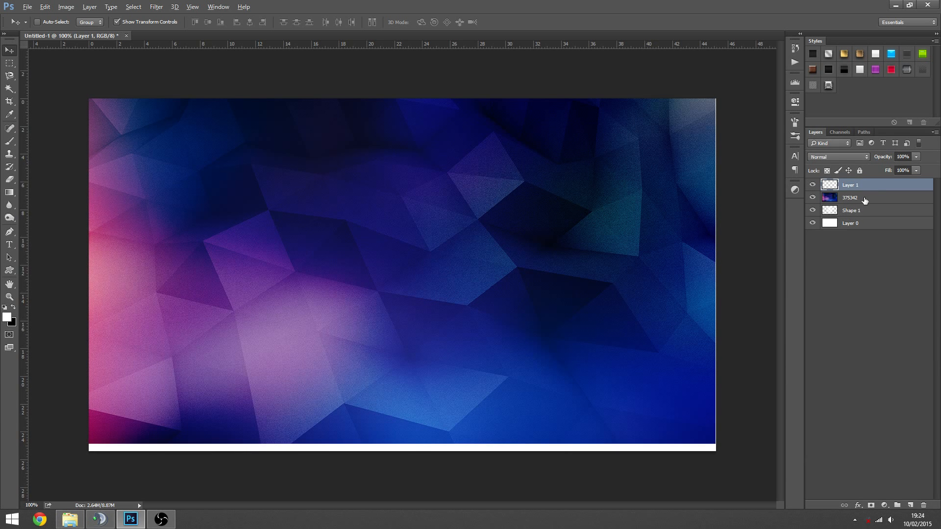
left_click(866, 204, "alt")
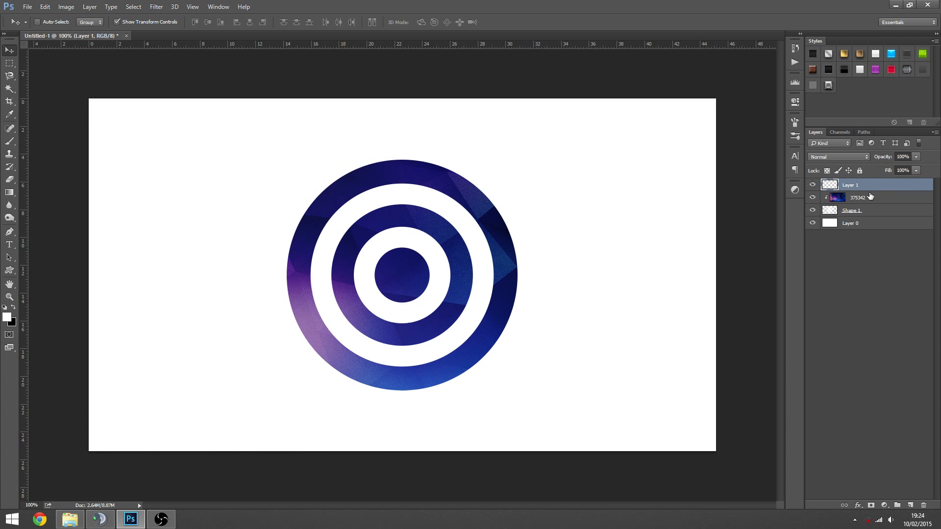
Step: Add another blank layer above the 375342 image and move it to the top of the layer stack
left_click(870, 197)
left_click(910, 504)
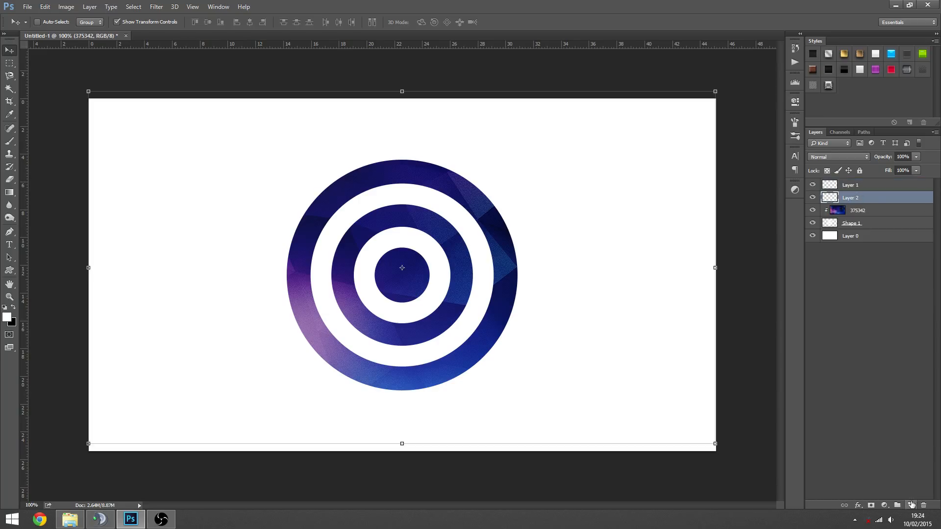
left_click_drag(851, 197, 851, 186)
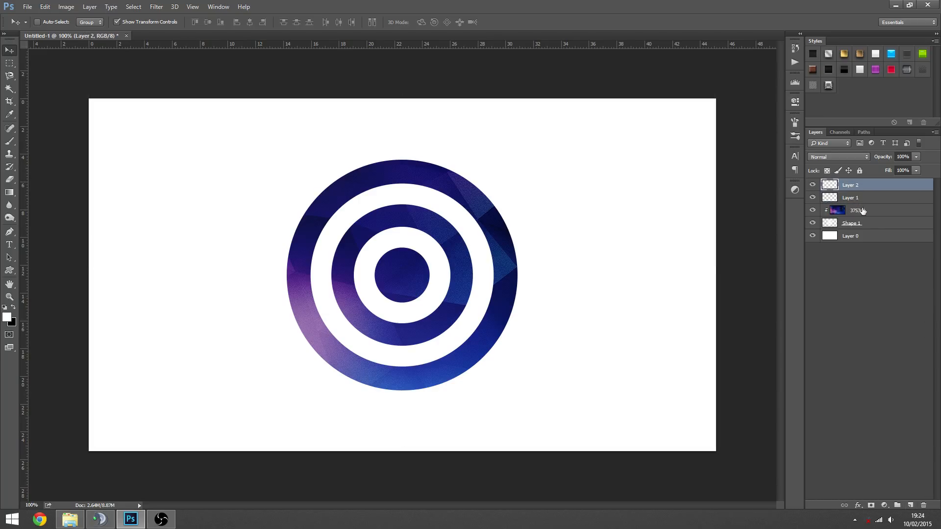
Step: Add two more blank layers directly above the 375342 image
left_click(862, 211)
left_click(911, 505)
left_click(910, 505)
left_click(880, 187)
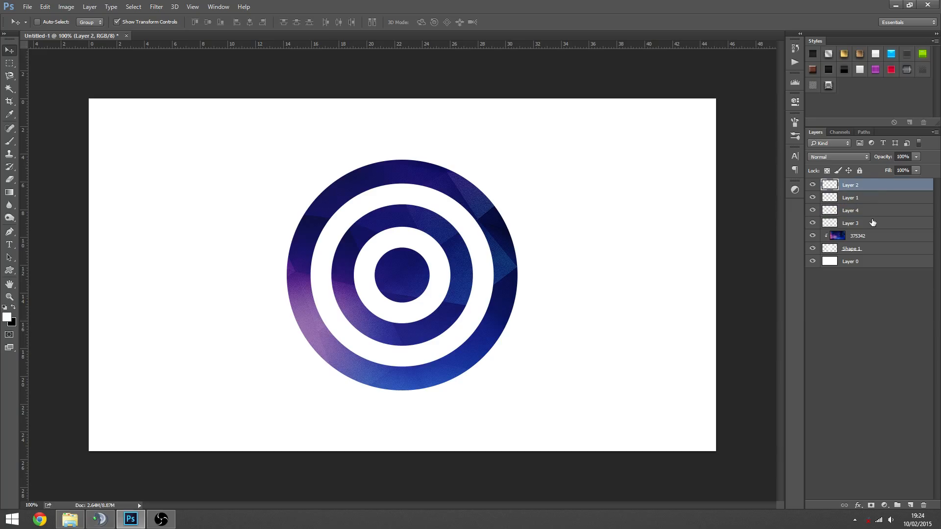
left_click(873, 223, "shift")
double_click(872, 223)
left_click(752, 188)
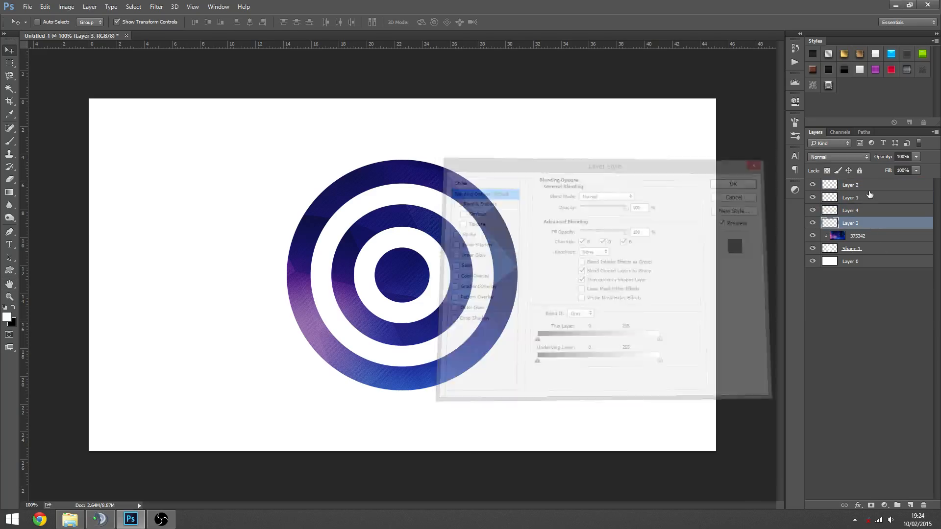
Step: Delete the four blank layers stacked above the 375342 image layer
left_click(858, 184)
left_click(858, 225, "shift")
double_click(857, 225)
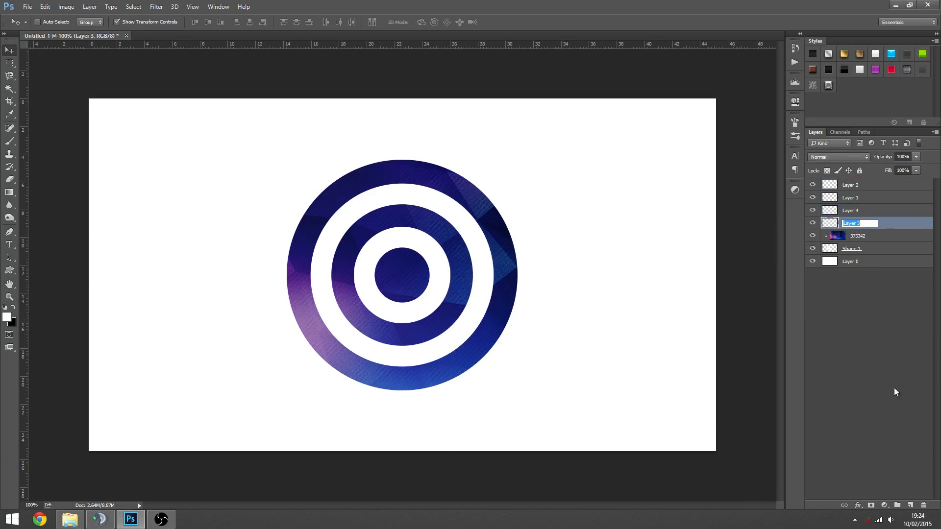
left_click(889, 224)
left_click(880, 183, "shift")
left_click_drag(877, 227, 924, 504)
left_click(831, 251)
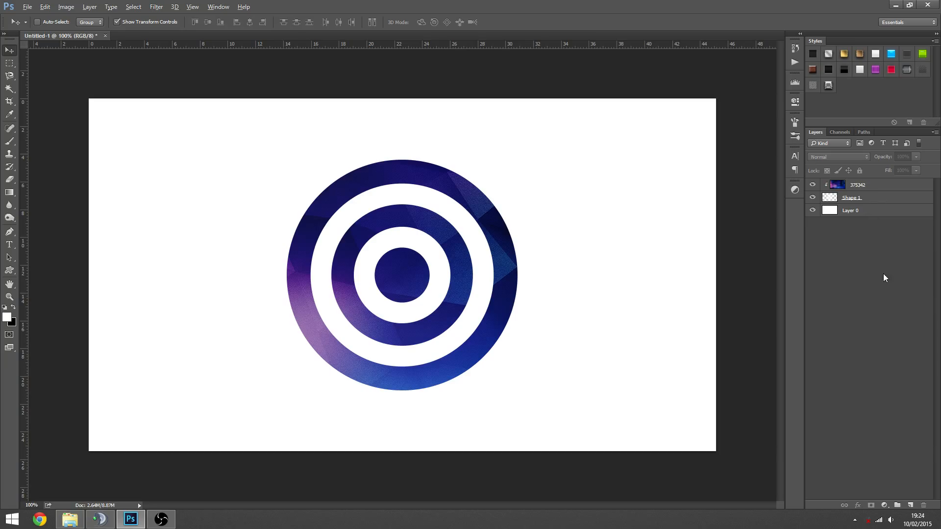
Step: Release the 375342 image from its clipping mask and shift it down slightly to cover the whole canvas
left_click(865, 191, "alt")
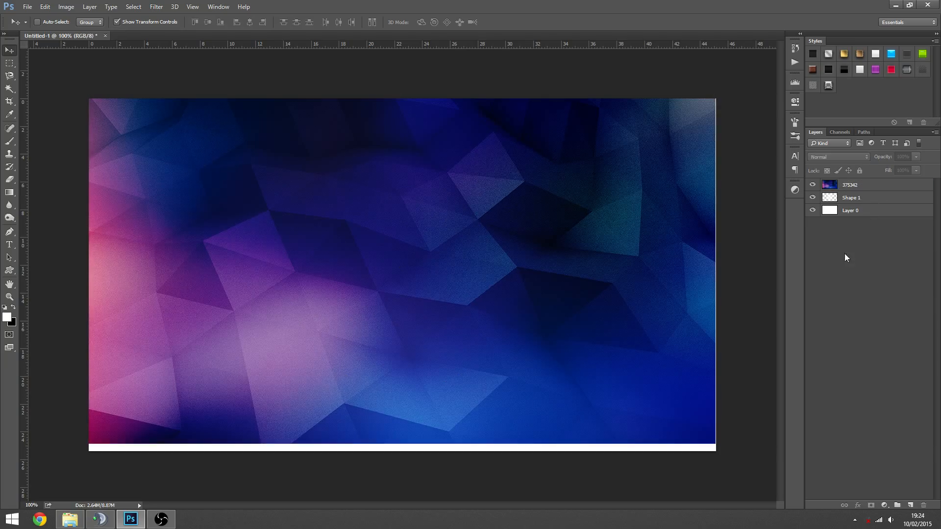
left_click(858, 189)
left_click_drag(587, 217, 588, 223)
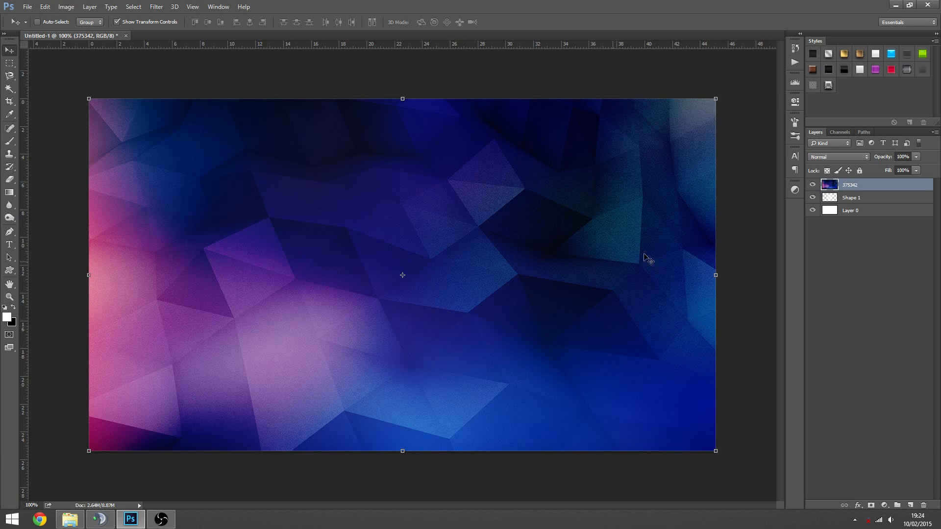
Step: Clip the 375342 image to Shape 1 again
left_click(866, 233)
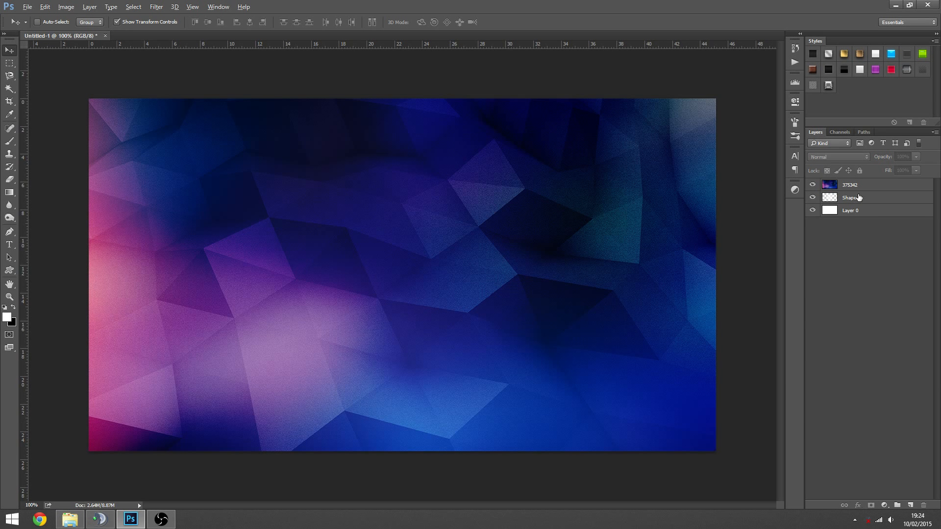
left_click(859, 195, "alt")
left_click(407, 229)
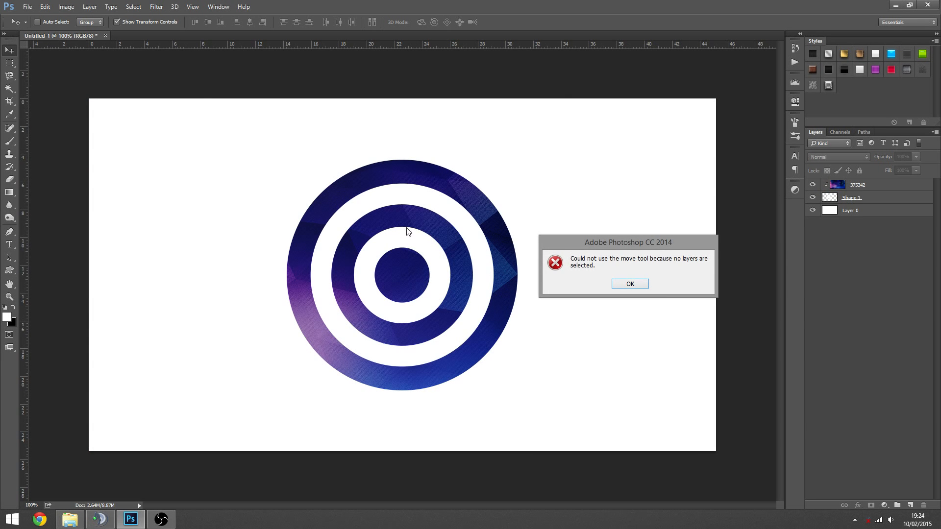
left_click(643, 283)
Step: Add a layer mask to Shape 1 and make the mask, rather than the layer content, active for editing
left_click(851, 200)
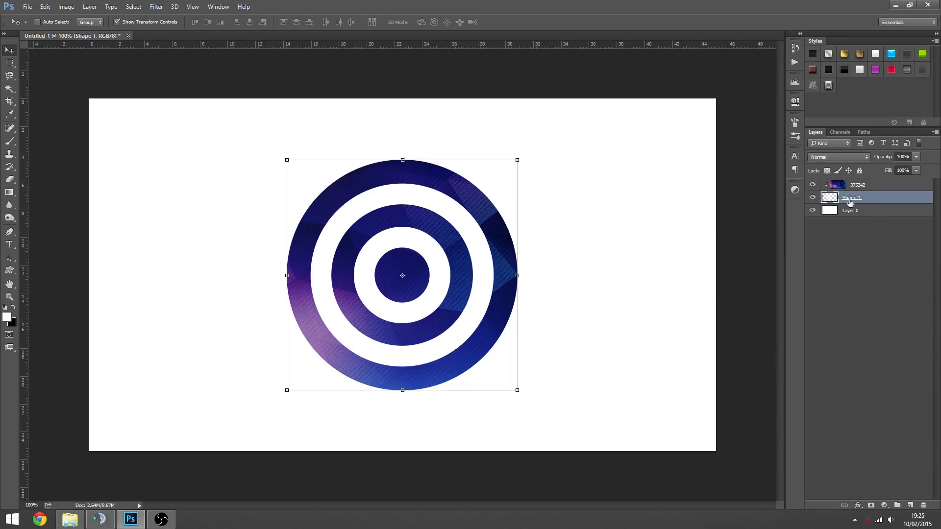
left_click(871, 505)
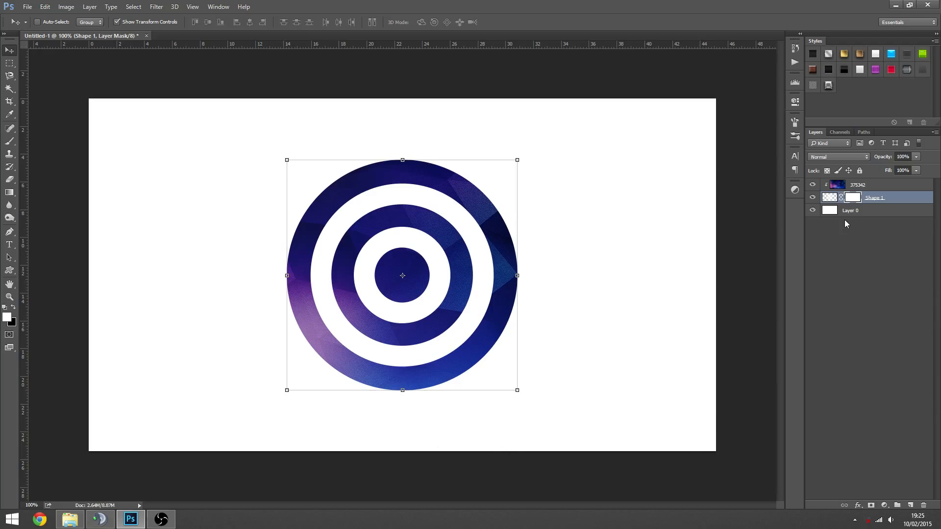
left_click(829, 198)
left_click(846, 200)
left_click(827, 199)
left_click(849, 199)
left_click(827, 199)
left_click(852, 200)
Step: Invert Shape 1's layer mask to black and invert it back to white
key("ctrl+i")
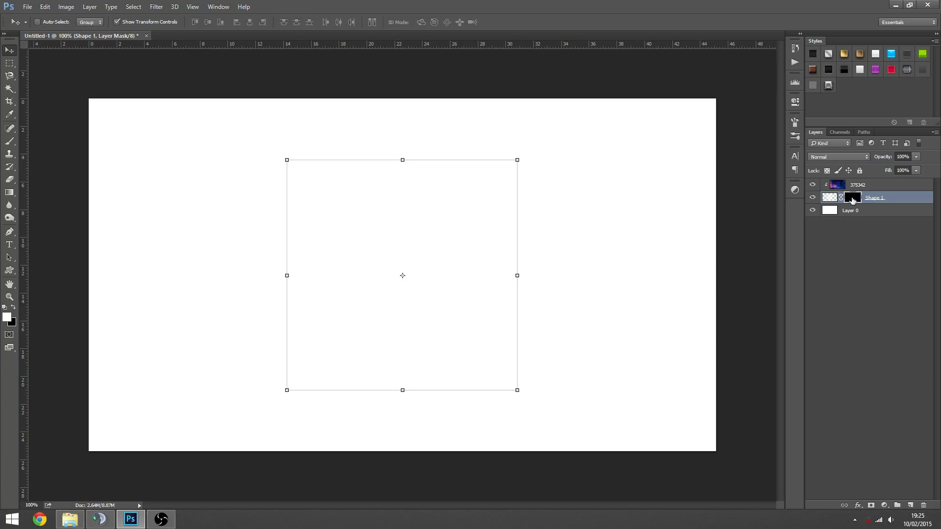
left_click(843, 266)
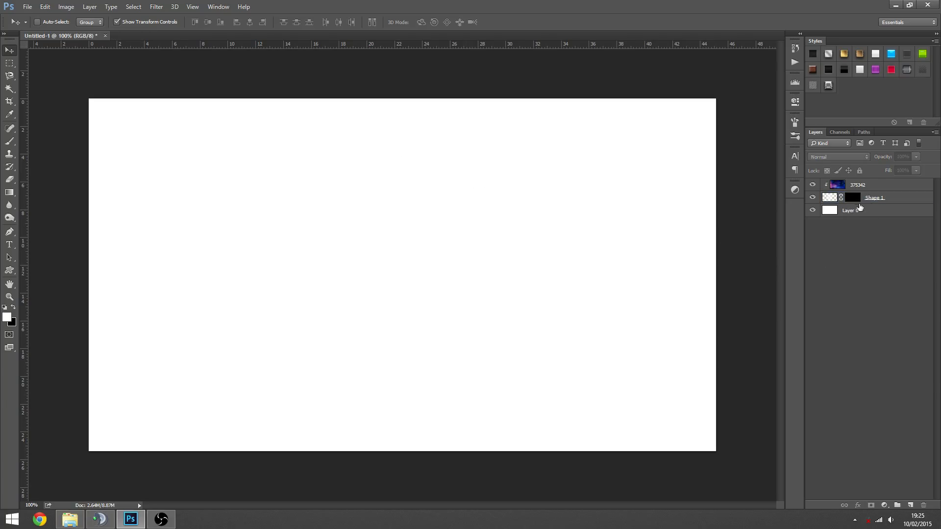
left_click(848, 204)
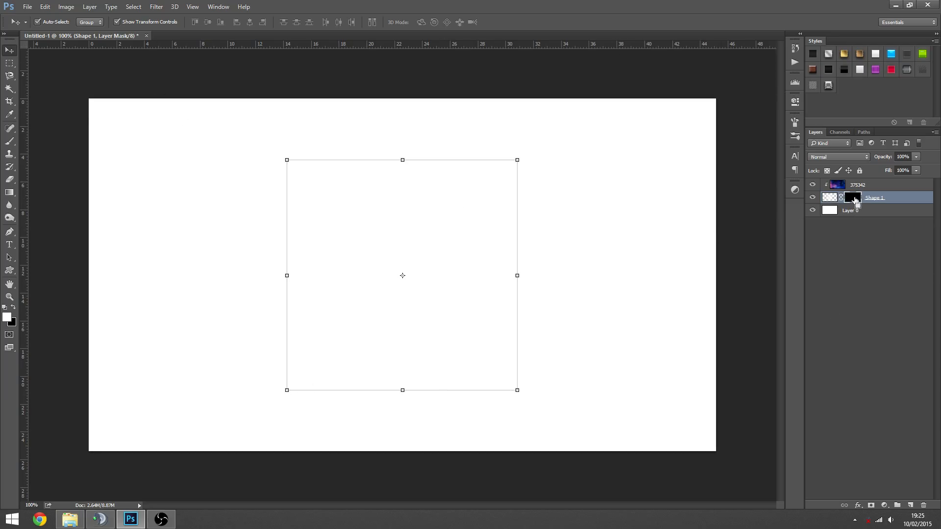
key("ctrl+i")
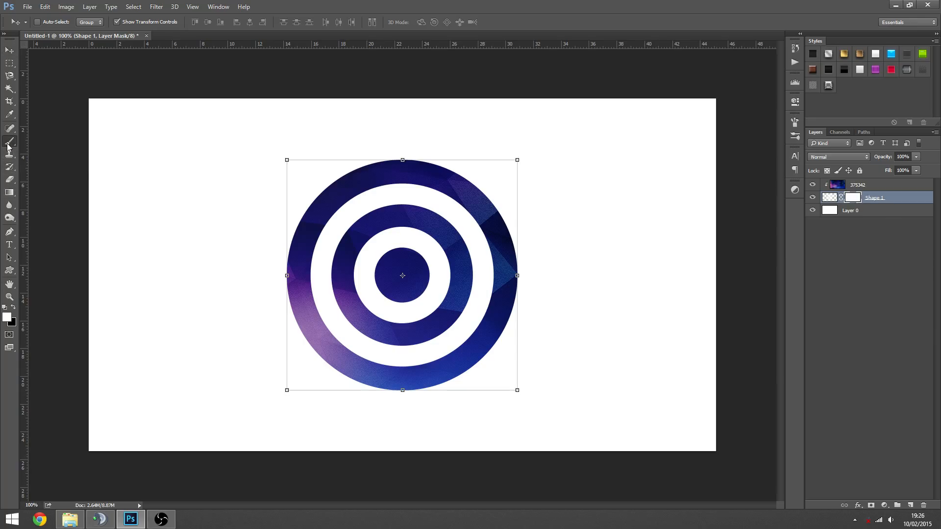
Step: Activate the Brush tool and invert Shape 1's layer mask to black to hide the rings
left_click_drag(8, 145, 44, 139)
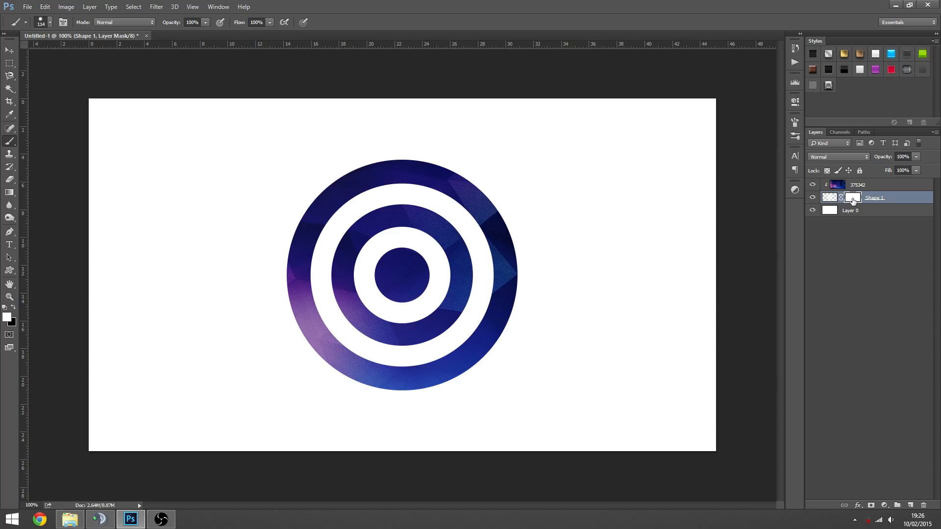
key("ctrl+i")
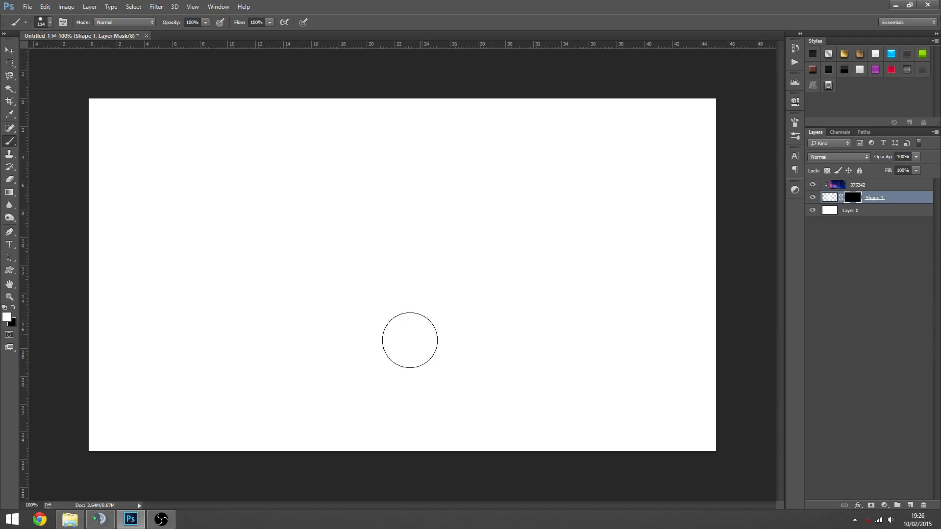
left_click(9, 179)
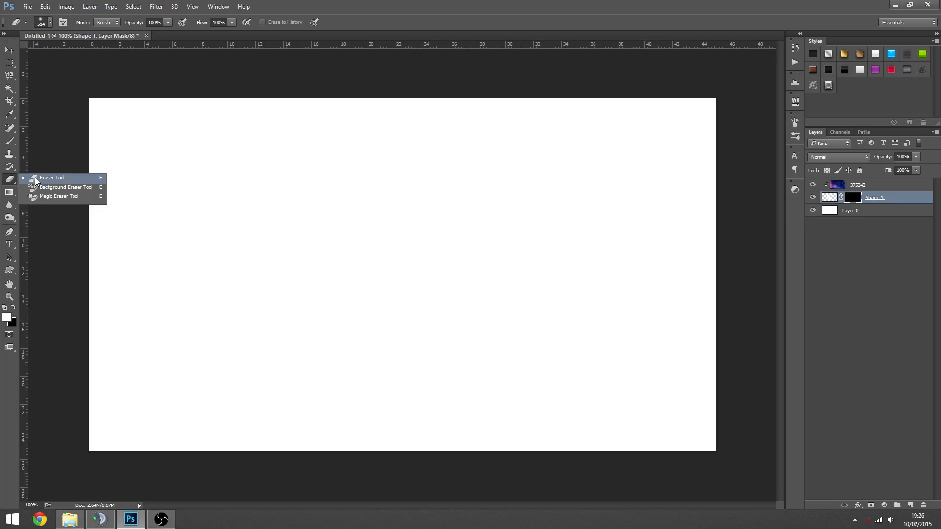
left_click(8, 144)
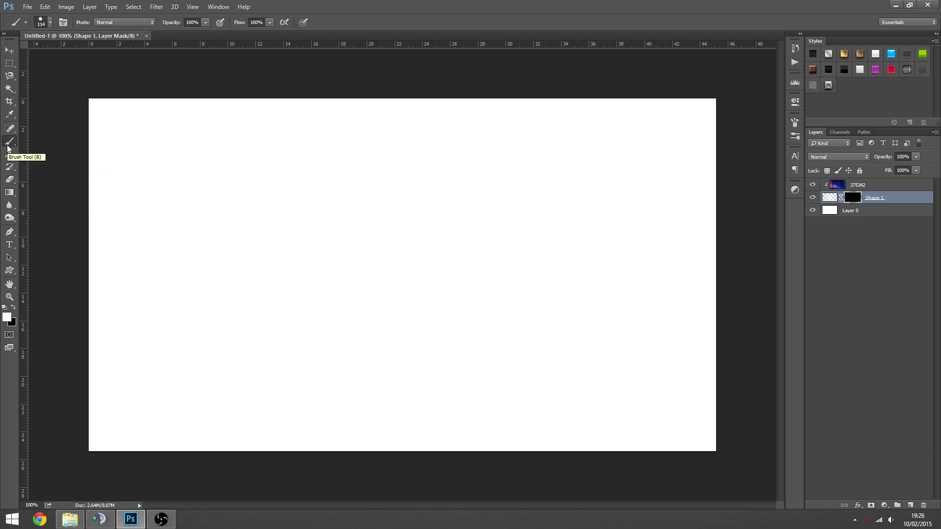
left_click(9, 179)
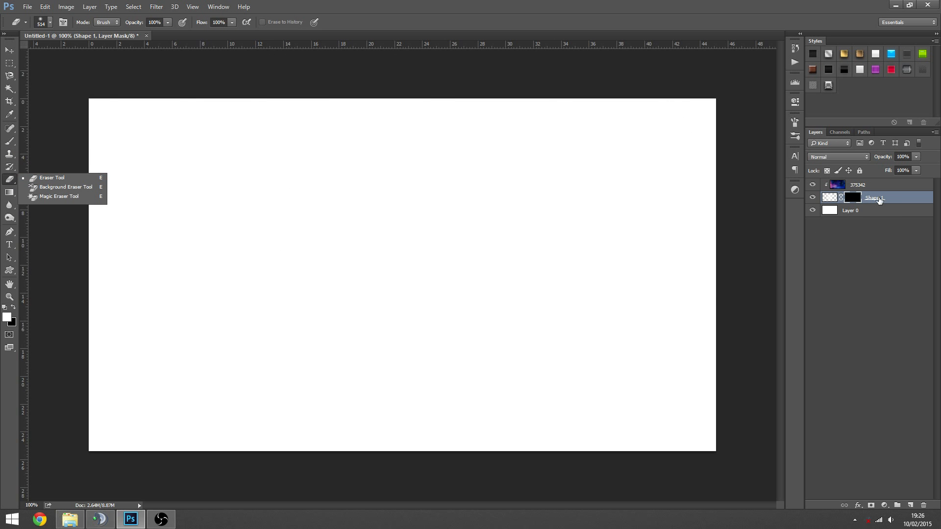
left_click(818, 222)
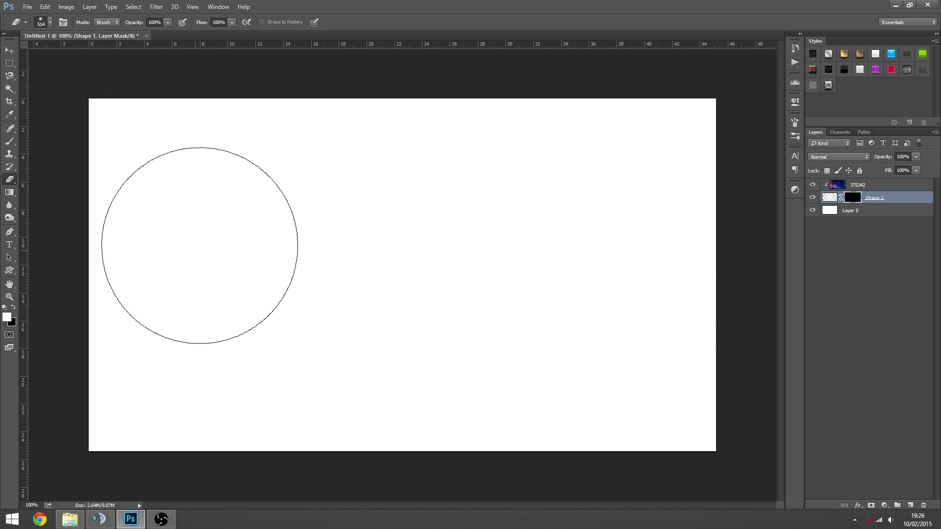
Step: Set the brush size to 100 px and paint white on the mask to reveal the upper part of the rings
left_click(9, 141)
right_click(395, 251)
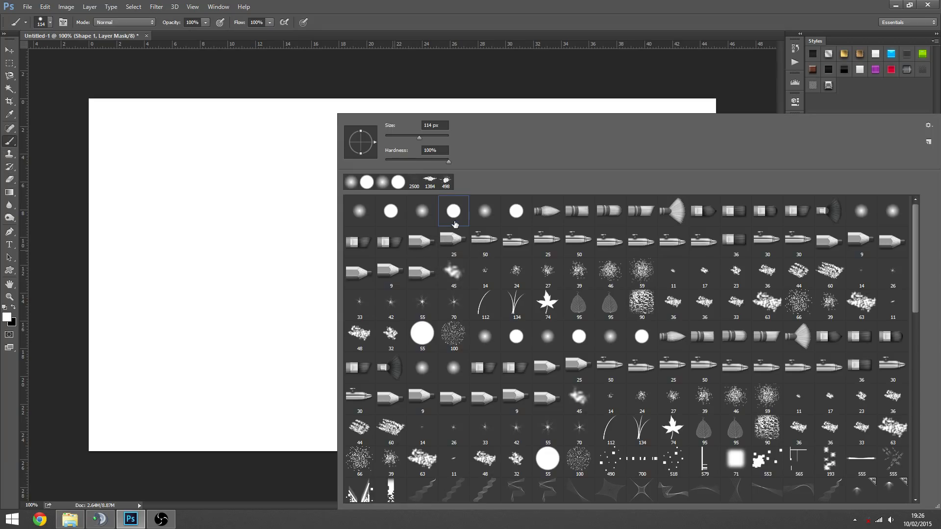
left_click_drag(421, 139, 418, 139)
left_click(399, 36)
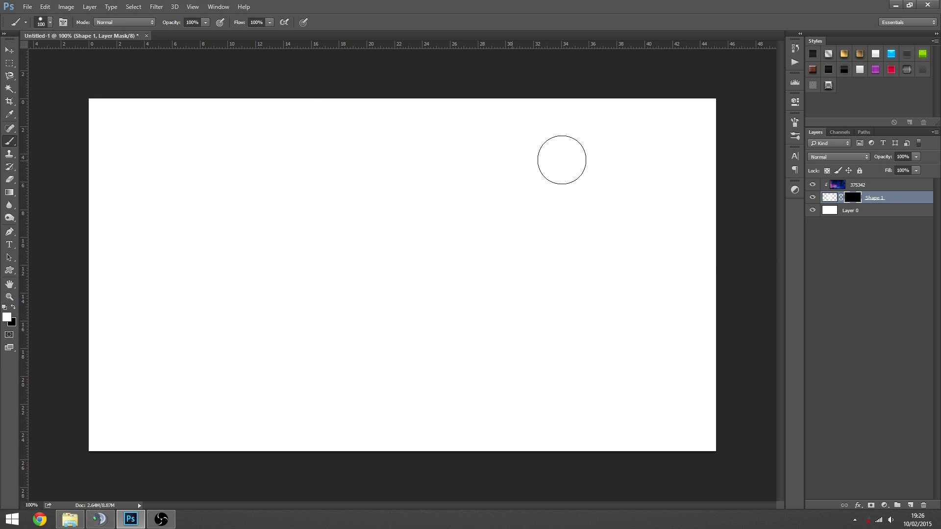
mouse_move(284, 197)
left_mouse_down()
mouse_move(452, 151)
mouse_move(478, 168)
mouse_move(263, 204)
mouse_move(469, 173)
mouse_move(414, 210)
mouse_move(347, 216)
mouse_move(275, 265)
mouse_move(356, 193)
mouse_move(365, 205)
mouse_move(489, 236)
mouse_move(538, 226)
mouse_move(673, 264)
left_mouse_up()
mouse_move(322, 231)
left_mouse_down()
mouse_move(350, 219)
mouse_move(373, 233)
left_mouse_up()
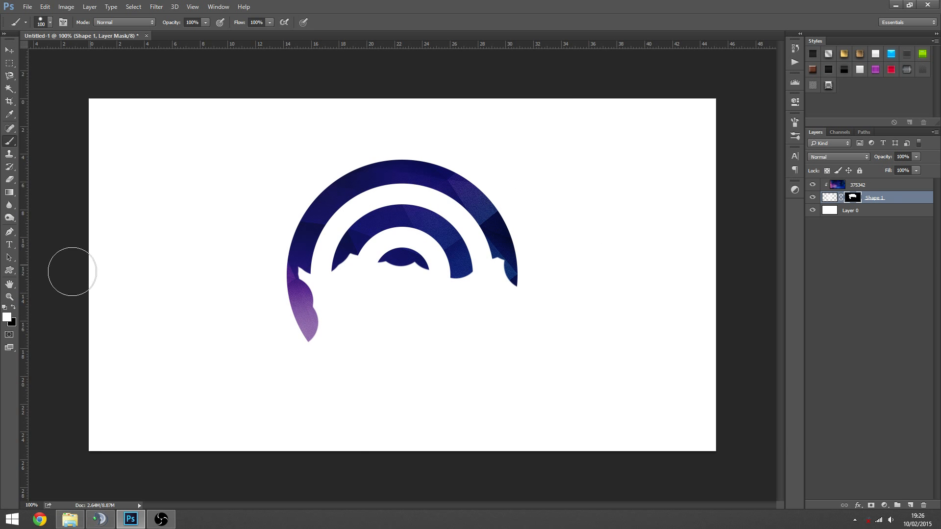
Step: Switch the paint colour to black and brush along the lower edge of the revealed rings on the mask to hide it
left_click(13, 308)
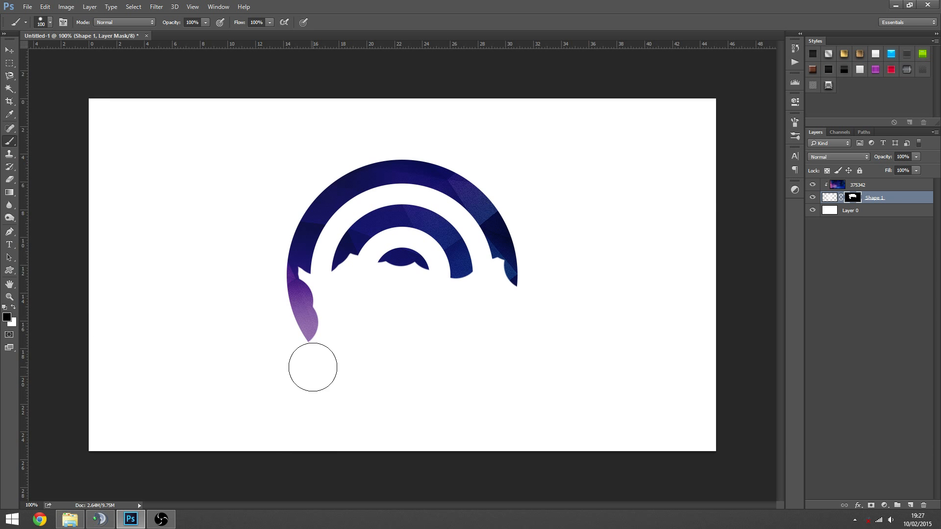
mouse_move(310, 368)
left_mouse_down()
mouse_move(322, 344)
mouse_move(284, 326)
mouse_move(299, 334)
mouse_move(291, 321)
mouse_move(387, 335)
mouse_move(504, 324)
mouse_move(525, 290)
mouse_move(525, 333)
mouse_move(474, 338)
mouse_move(545, 286)
mouse_move(523, 296)
left_mouse_up()
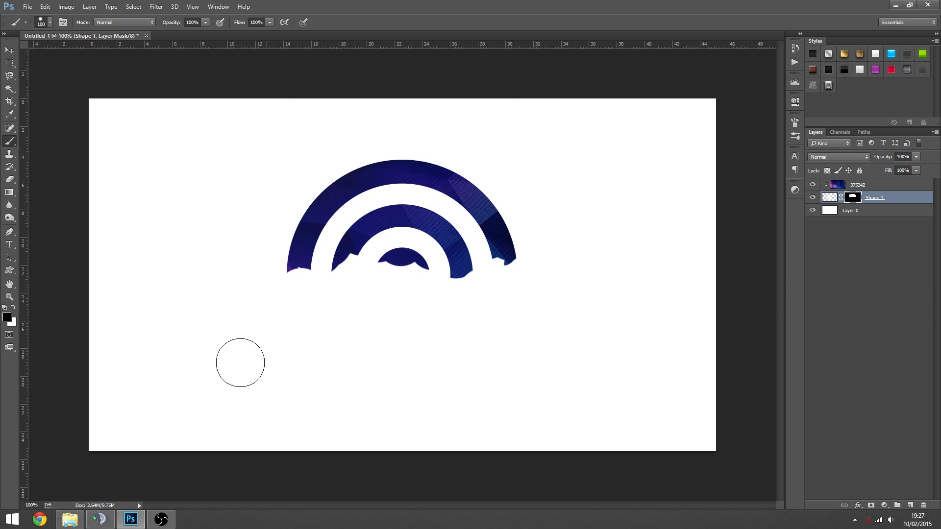
left_click_drag(602, 293, 255, 290)
mouse_move(552, 277)
left_mouse_down()
mouse_move(426, 280)
mouse_move(583, 282)
mouse_move(547, 281)
mouse_move(777, 257)
left_mouse_up()
Step: Set the foreground colour to red ff0000, brush over the rings on Shape 1's mask, and undo the last stroke
left_click(5, 317)
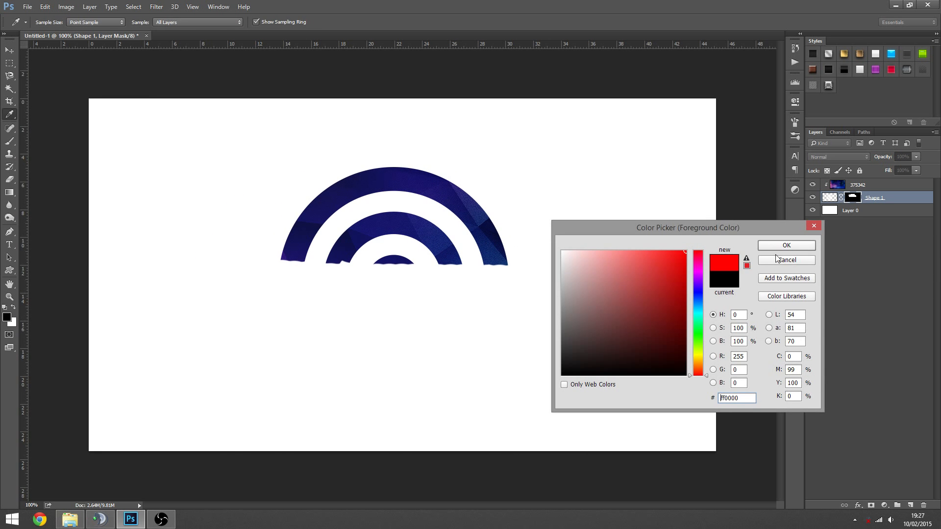
left_click(786, 245)
mouse_move(450, 254)
left_mouse_down()
mouse_move(420, 256)
mouse_move(395, 179)
mouse_move(315, 164)
mouse_move(384, 252)
mouse_move(372, 308)
mouse_move(439, 193)
mouse_move(437, 243)
mouse_move(389, 225)
left_mouse_up()
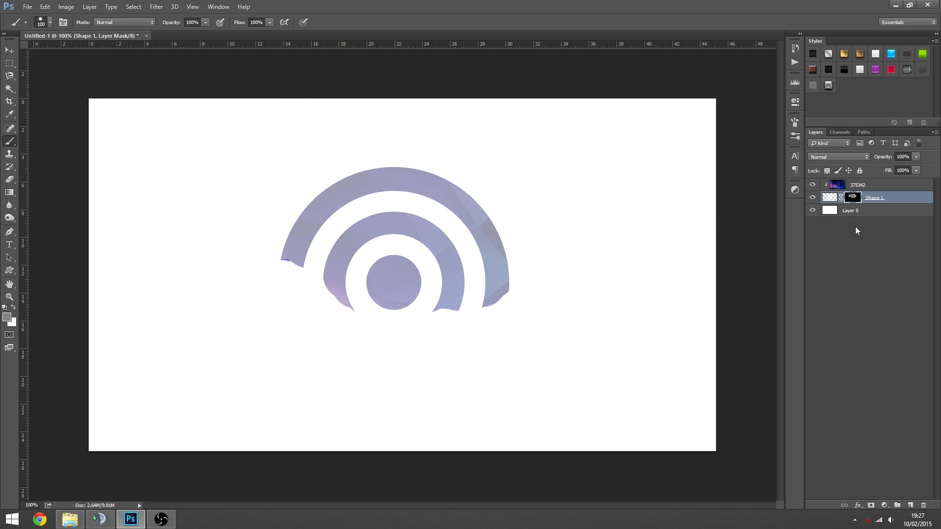
key("ctrl+z")
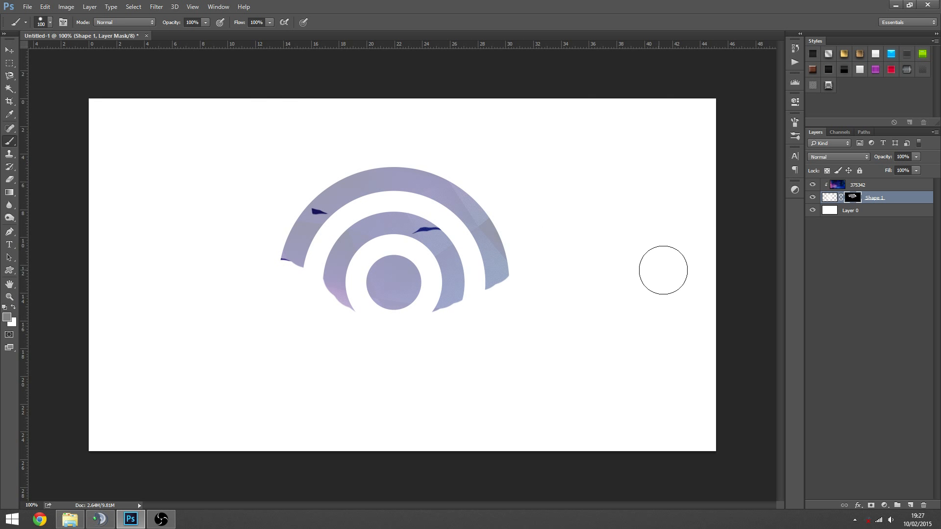
Step: Set the foreground colour to grey 797979 and paint the mask across the entire ring shape
left_click(7, 320)
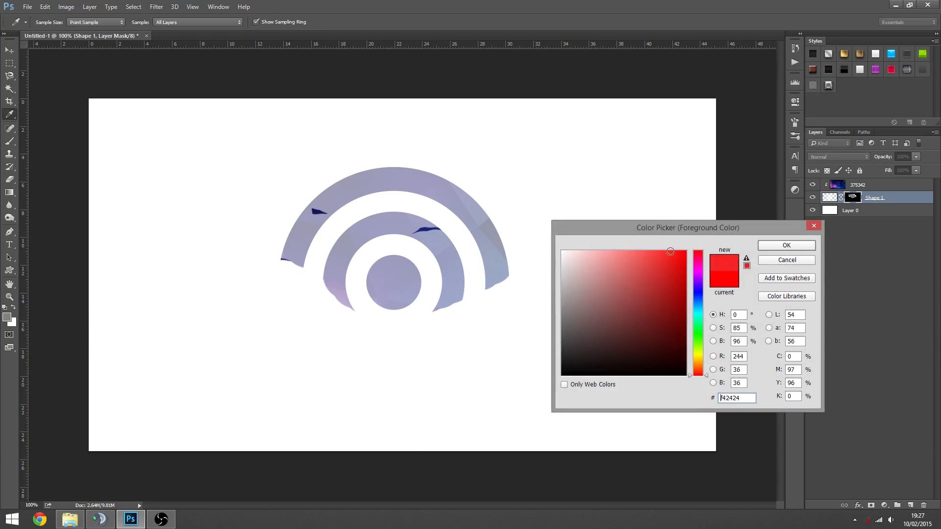
left_click_drag(659, 269, 525, 299)
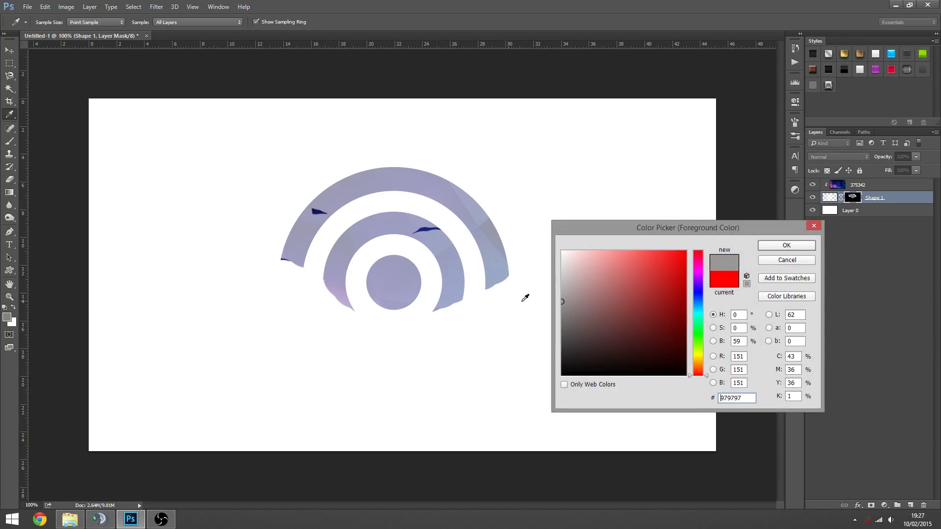
left_click_drag(621, 289, 520, 360)
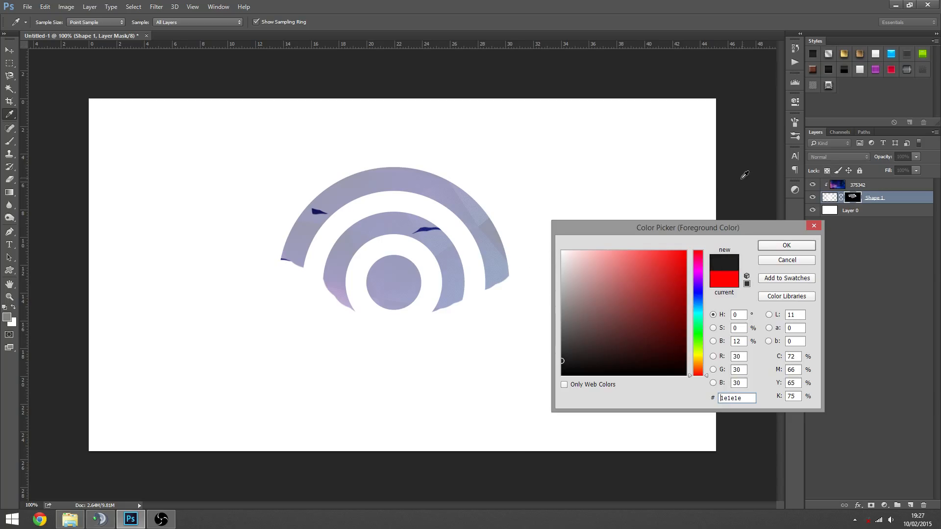
mouse_move(590, 284)
left_mouse_down()
mouse_move(554, 251)
mouse_move(532, 429)
mouse_move(551, 288)
mouse_move(551, 353)
mouse_move(541, 311)
mouse_move(550, 314)
left_mouse_up()
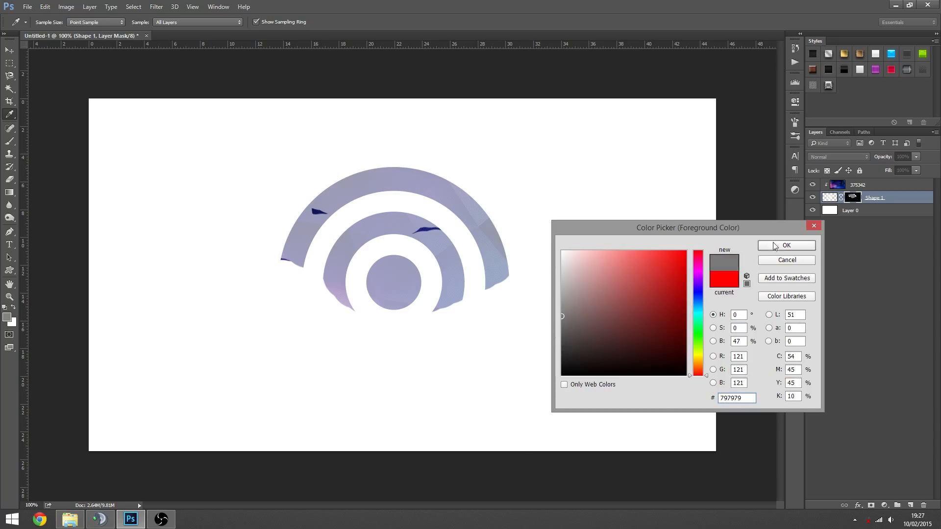
left_click(774, 244)
mouse_move(413, 203)
left_mouse_down()
mouse_move(331, 179)
mouse_move(301, 229)
mouse_move(513, 279)
mouse_move(517, 294)
mouse_move(334, 310)
mouse_move(349, 360)
mouse_move(345, 349)
mouse_move(293, 343)
mouse_move(353, 384)
mouse_move(294, 382)
left_mouse_up()
Step: Set the foreground colour to black and paint strokes on the mask across the upper and middle parts of the rings
left_click(7, 318)
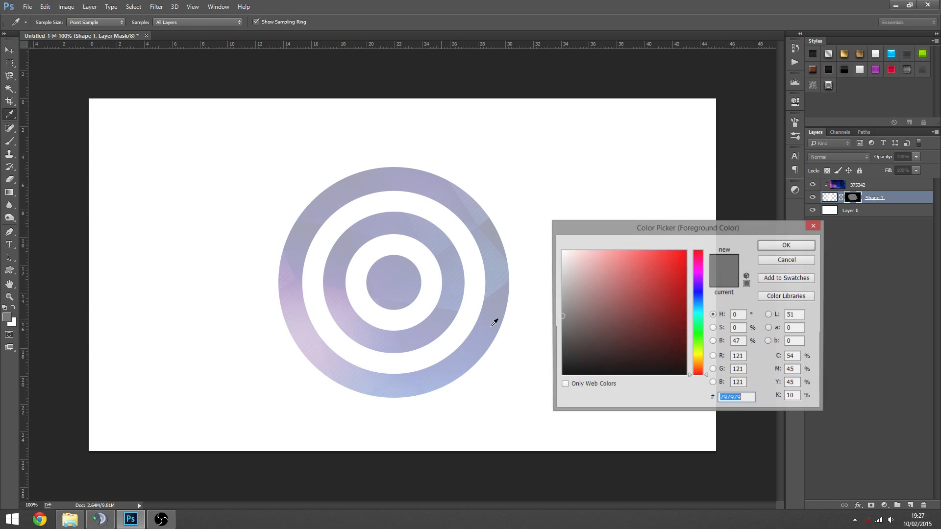
left_click(562, 376)
left_click(773, 246)
left_click_drag(324, 182, 294, 309)
left_click_drag(351, 159, 435, 227)
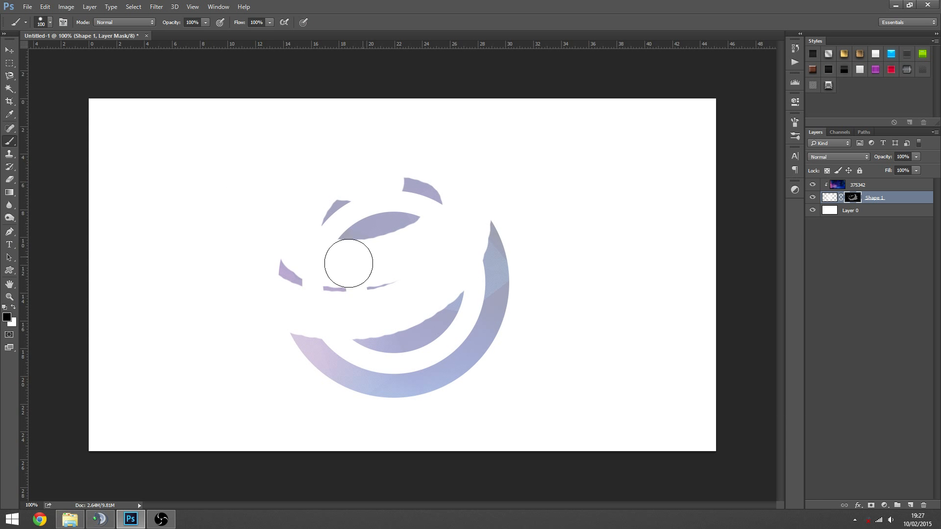
Step: Switch to white, enlarge the brush to 198 px, and paint the mask over the whole ring shape to reveal it fully
left_click(13, 307)
right_click(337, 168)
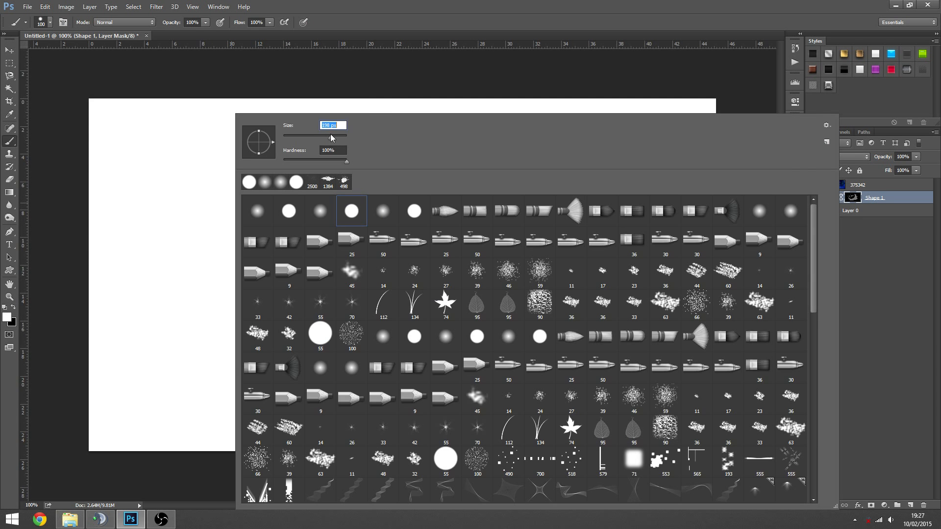
left_click(405, 3)
mouse_move(297, 204)
left_mouse_down()
mouse_move(330, 193)
mouse_move(542, 263)
mouse_move(571, 333)
mouse_move(647, 355)
left_mouse_up()
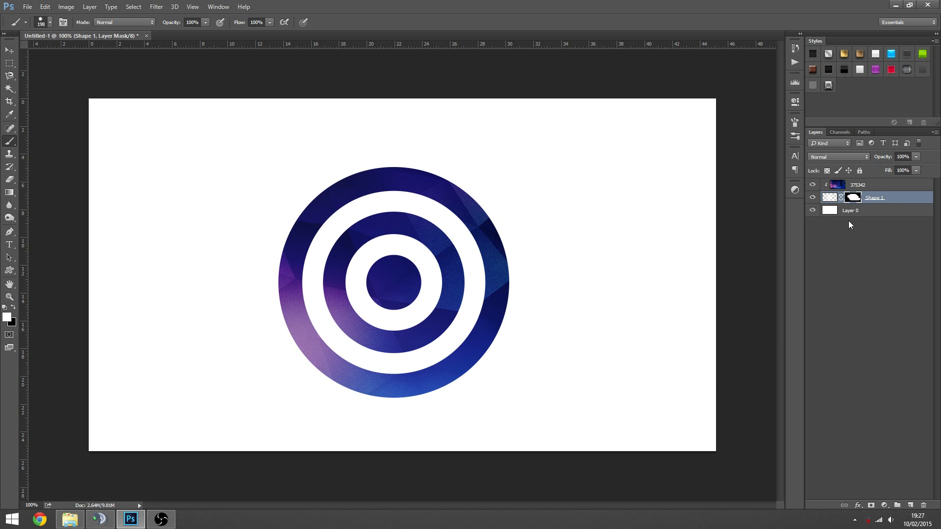
Step: Lower the opacity of the Shape 1 layer to make the clipped rings semi-transparent
left_click(903, 197)
left_click_drag(887, 157, 859, 159)
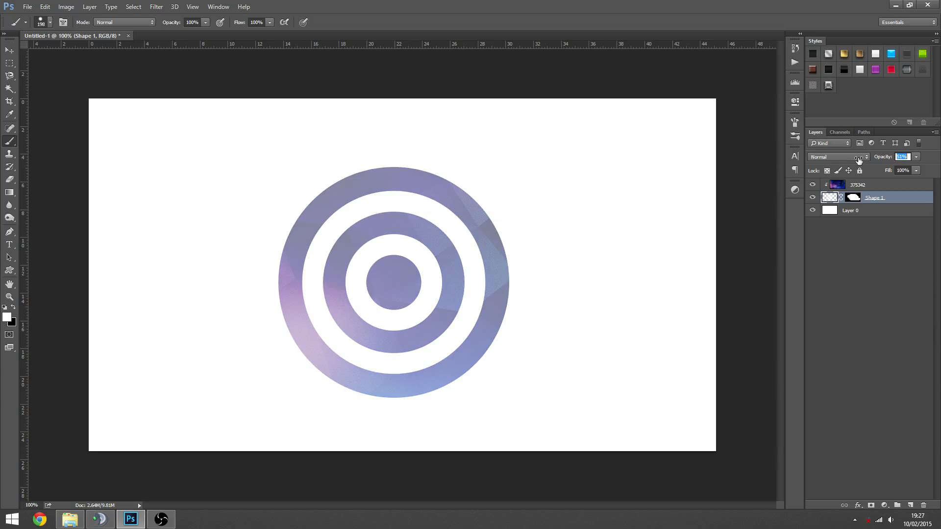
Step: Select the Shape 1 layer mask and set the layer's opacity to 100%
left_click(855, 259)
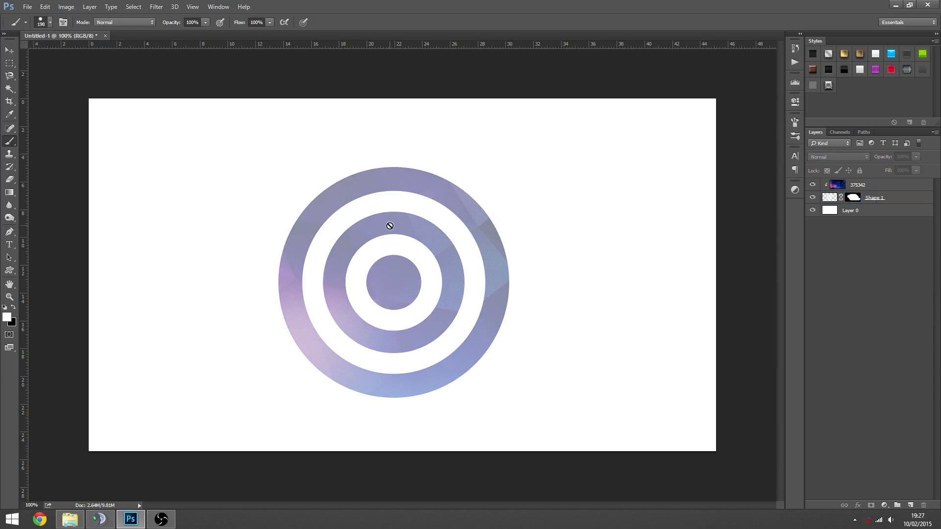
left_click(858, 202)
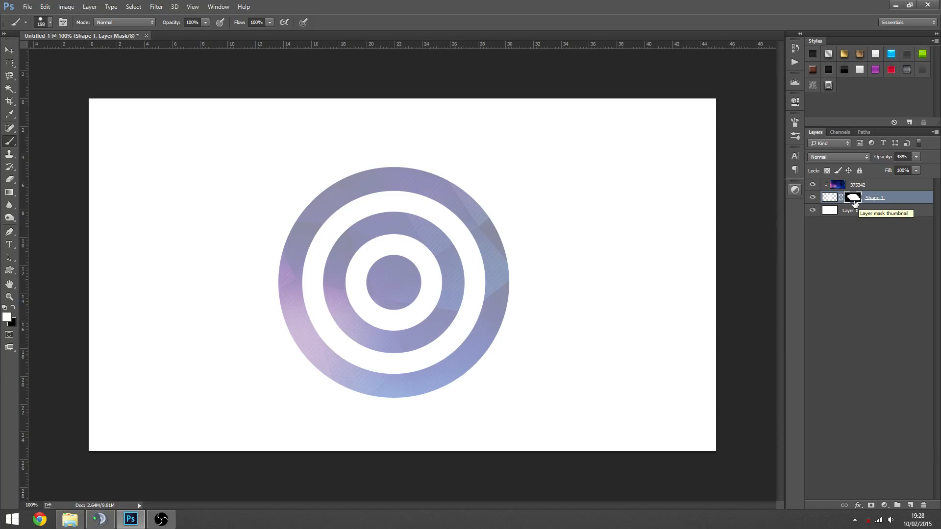
left_click(880, 157)
type("100")
key("Return")
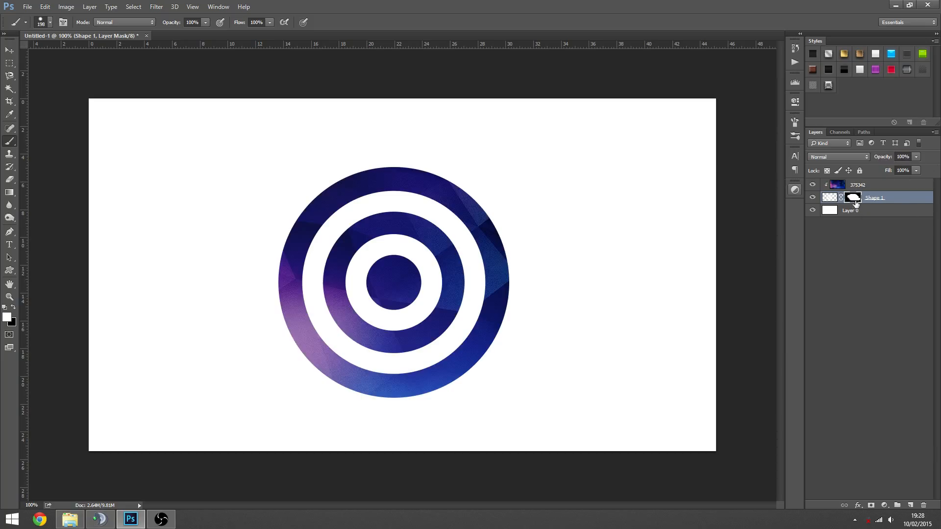
Step: Toggle the Shape 1 mask off and on, and paint black on it over the upper and left parts of the rings
left_click(900, 200)
left_click(882, 189)
left_click(855, 200)
left_click(856, 202, "shift")
left_click(857, 199, "shift")
left_click(10, 311)
mouse_move(495, 191)
left_mouse_down()
mouse_move(490, 151)
mouse_move(363, 164)
mouse_move(507, 176)
mouse_move(355, 181)
mouse_move(265, 231)
mouse_move(251, 319)
left_mouse_up()
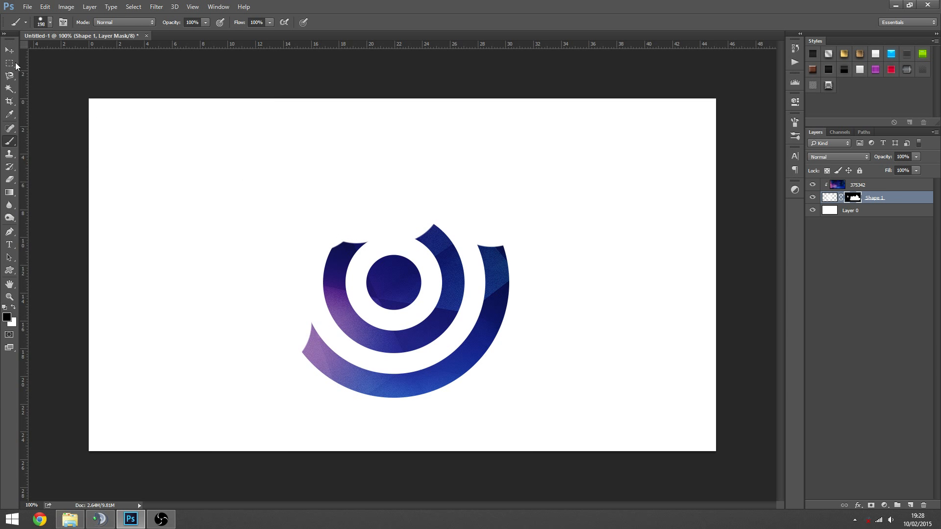
Step: With the Move tool active, disable the Shape 1 layer mask and enable it again
left_click(9, 50)
left_click(854, 197, "shift")
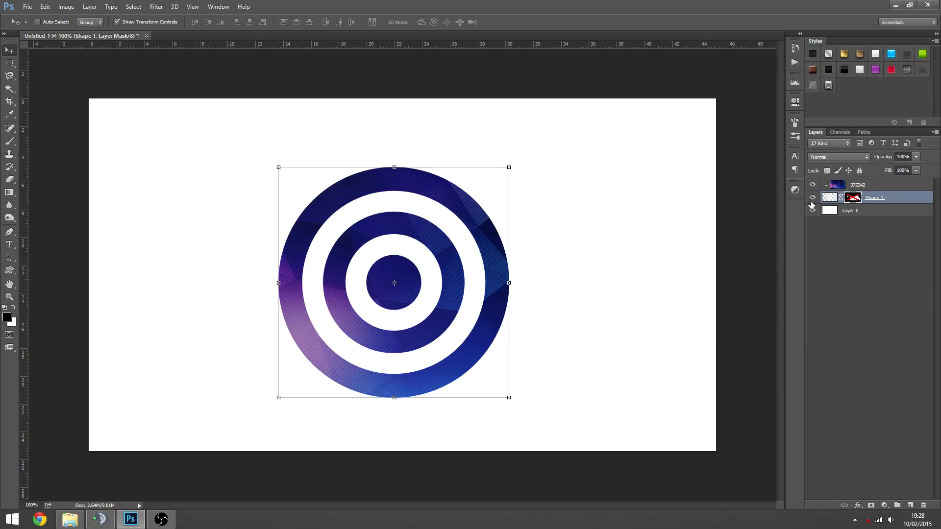
left_click(858, 229)
left_click(855, 199, "shift")
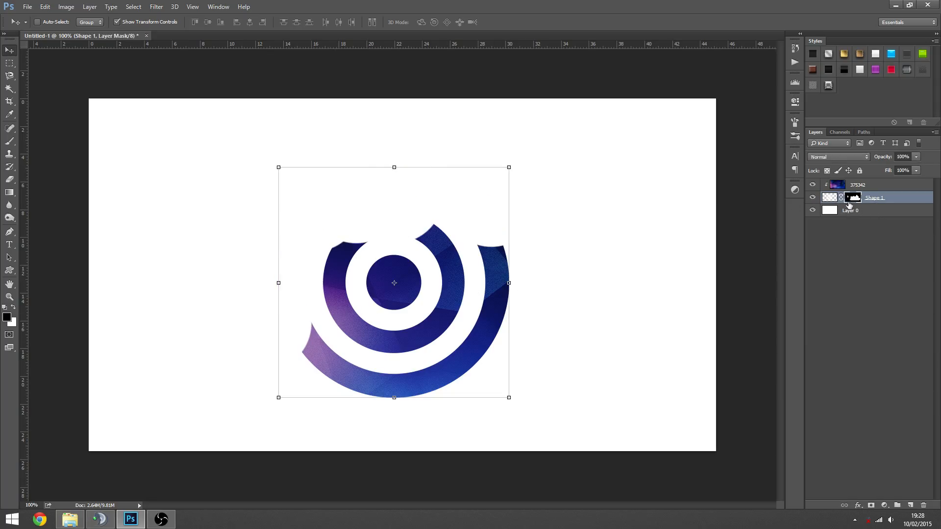
Step: Open the mask properties of Shape 1, try a lower Density, and return it to 100%
double_click(852, 200)
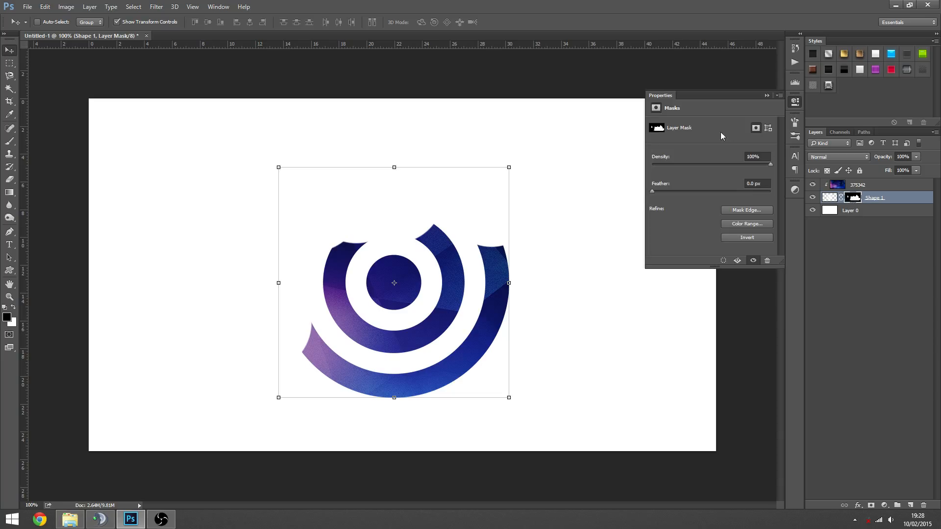
left_click_drag(677, 165, 771, 168)
left_click(767, 95)
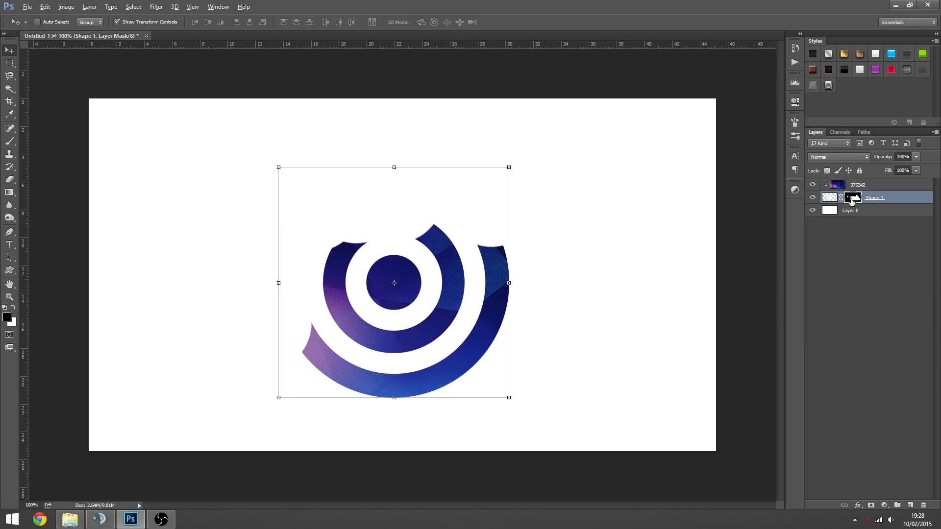
Step: Transfer the layer mask from Shape 1 to the 375342 layer and move it back to Shape 1
left_click_drag(853, 198, 877, 187)
left_click(891, 187)
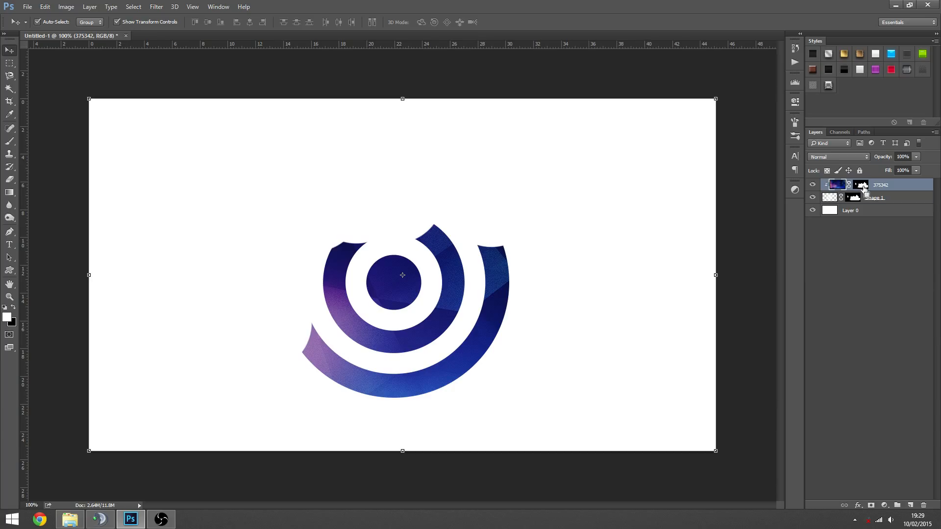
left_click_drag(864, 190, 862, 198)
left_click(853, 199)
right_click(853, 199)
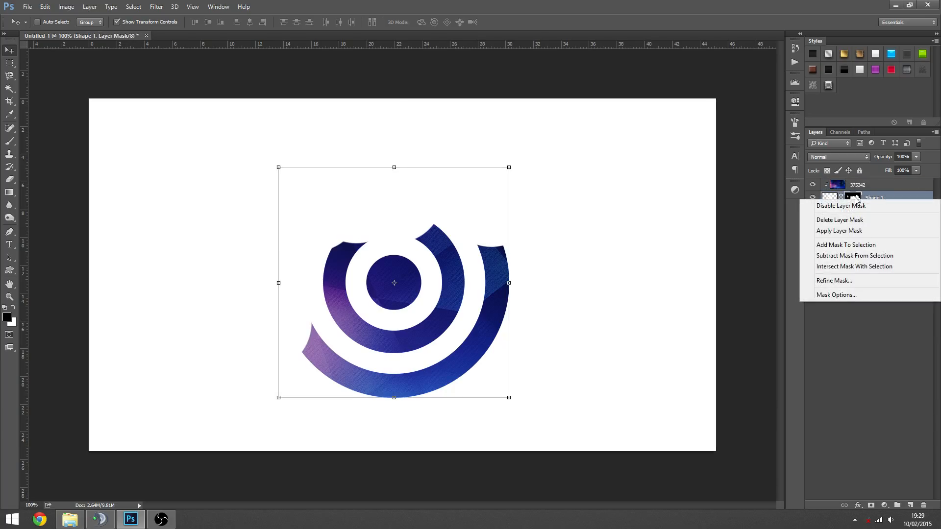
key("Escape")
Step: Try removing the layer mask from Shape 1 in different ways, cancelling or undoing each removal
left_click_drag(854, 199, 921, 504)
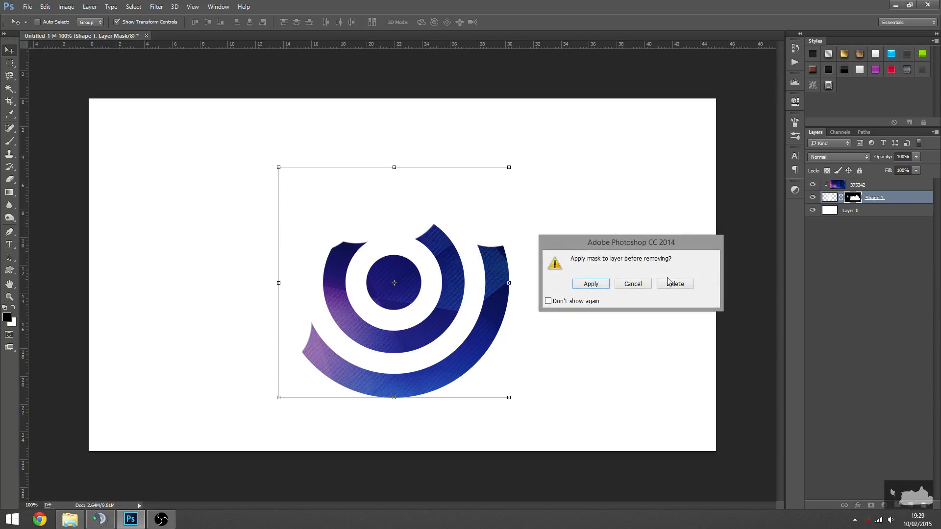
left_click(633, 283)
right_click(854, 198)
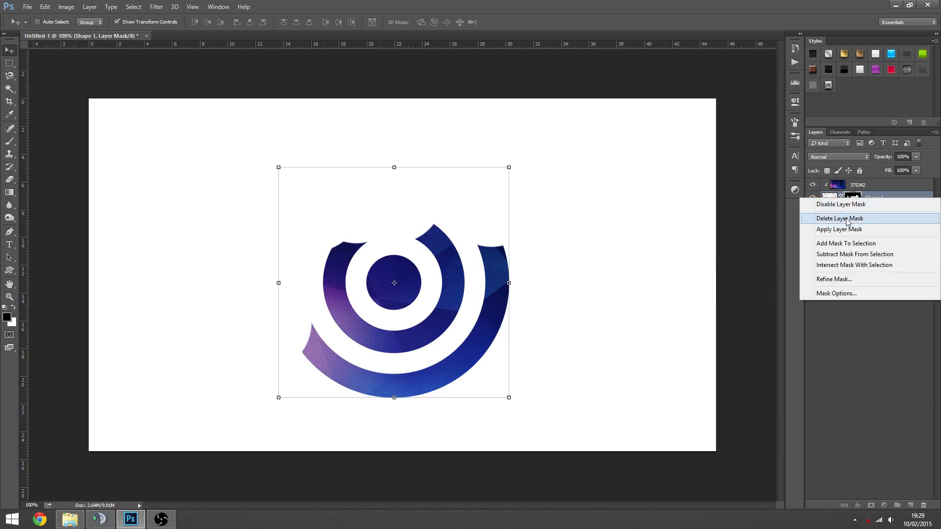
left_click(852, 216)
key("ctrl+z")
right_click(853, 197)
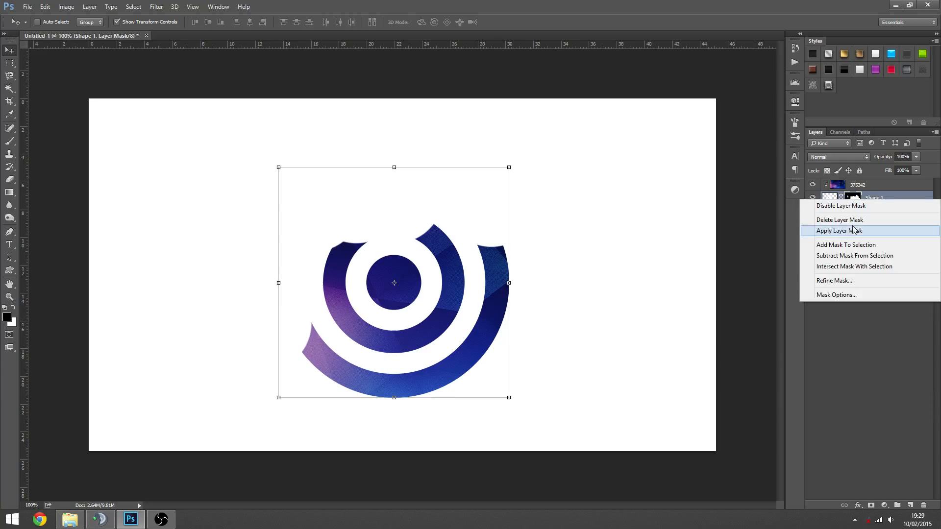
left_click(852, 216)
key("ctrl+z")
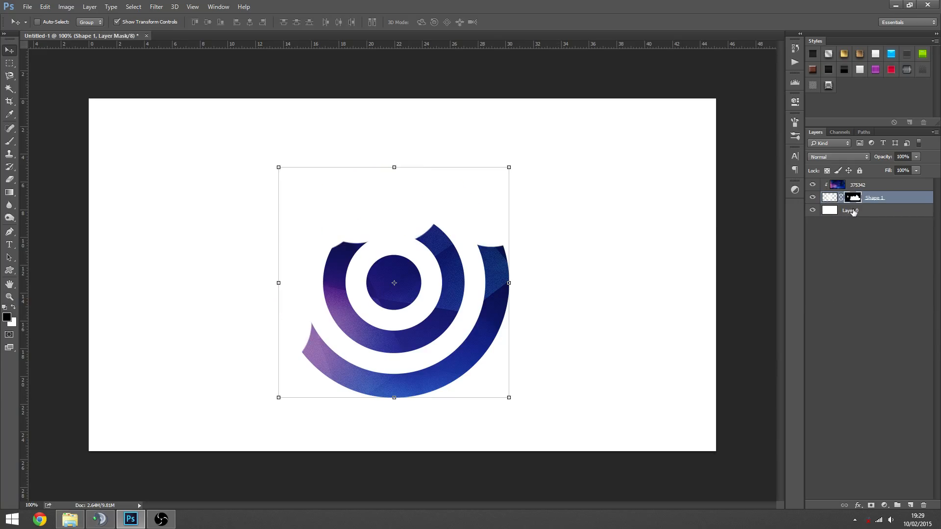
Step: Remove the Shape 1 mask by applying it permanently to the layer, and toggle the layer's visibility off and on
left_click_drag(853, 198, 922, 506)
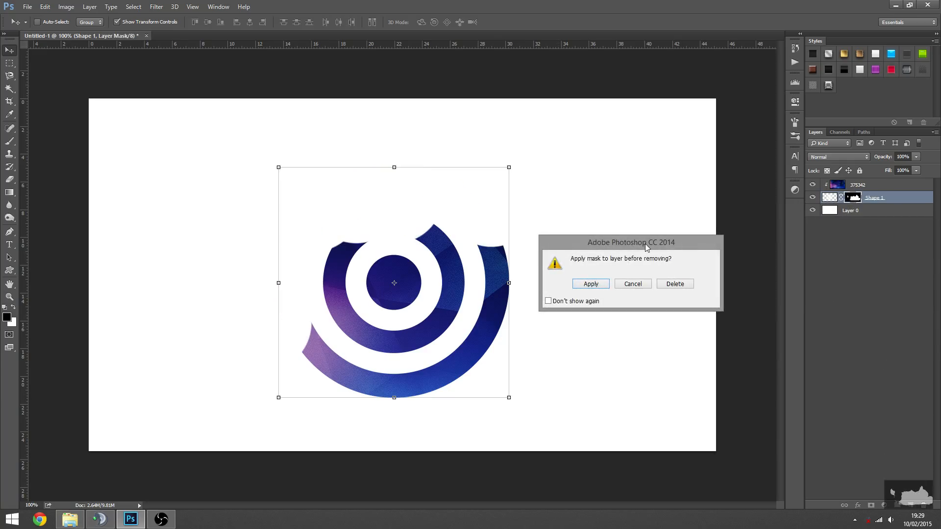
left_click_drag(646, 248, 639, 211)
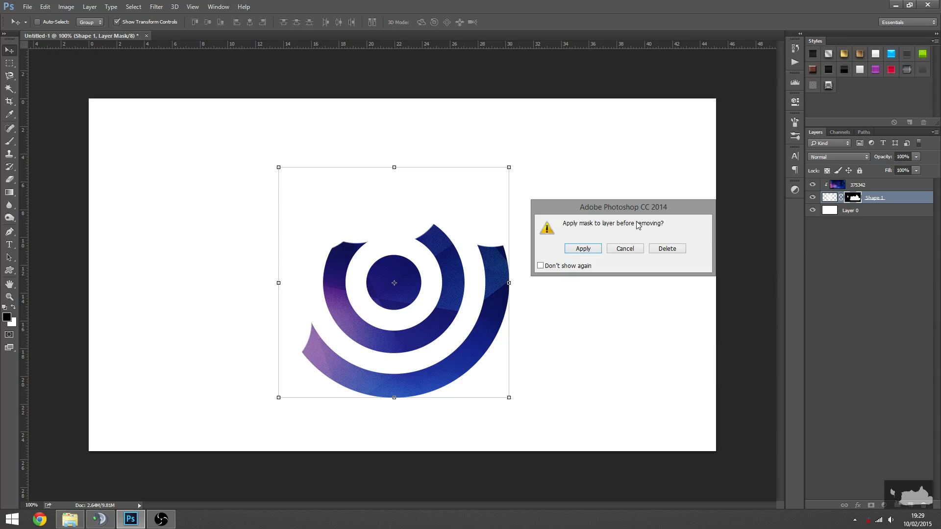
left_click(573, 248)
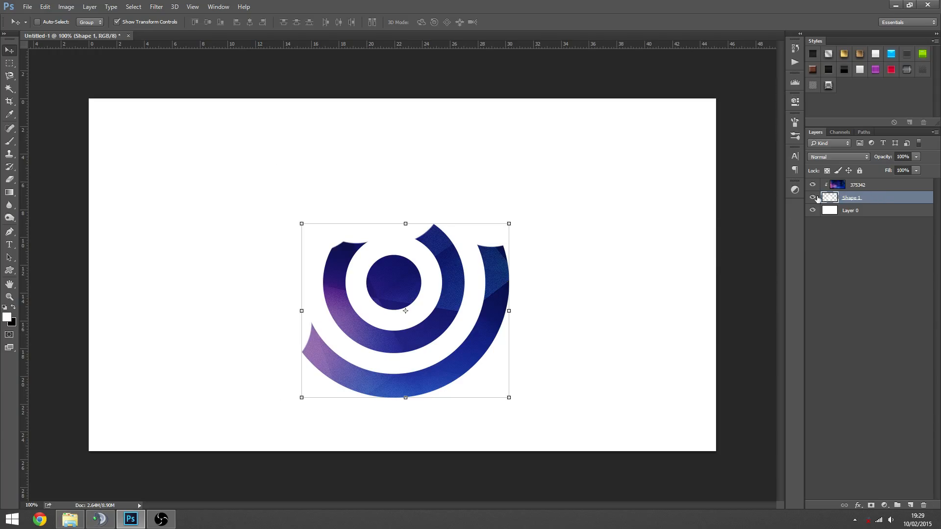
left_click(813, 197)
left_click(814, 198)
Step: Move the cut rings slightly up and right, and undo back to Shape 1 with its layer mask disabled
mouse_move(408, 330)
left_mouse_down()
mouse_move(425, 283)
mouse_move(404, 283)
mouse_move(418, 316)
left_mouse_up()
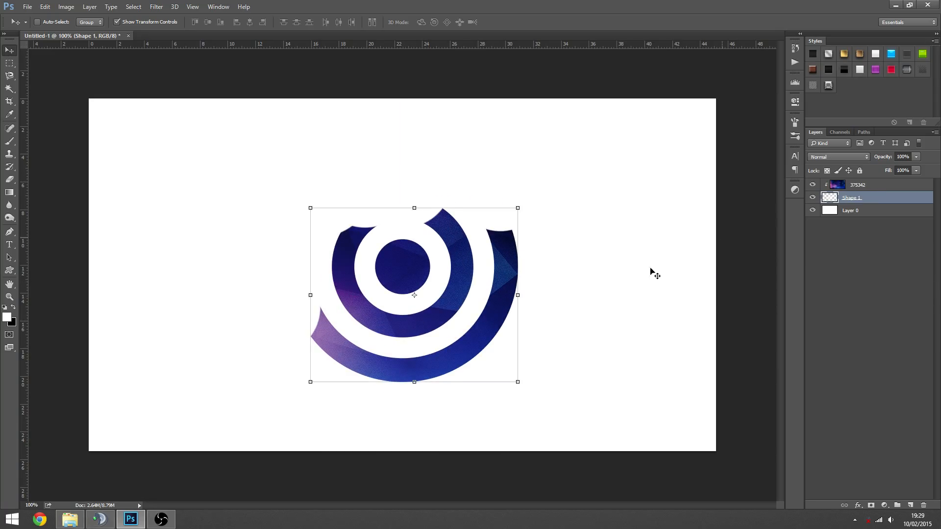
left_click_drag(511, 322, 535, 314)
key("ctrl+z")
key("ctrl+z")
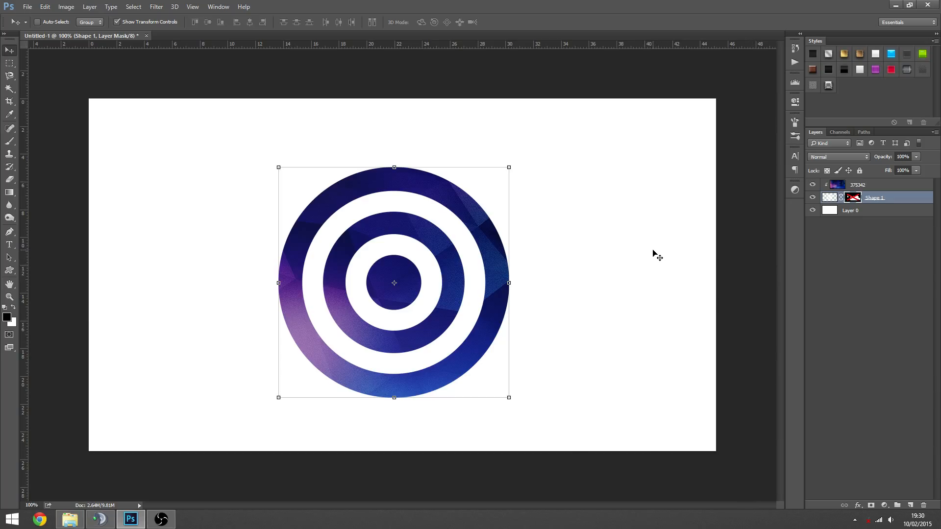
Step: Shift the full rings slightly right and re-enable the layer mask, and undo both changes
left_click_drag(434, 255, 448, 249)
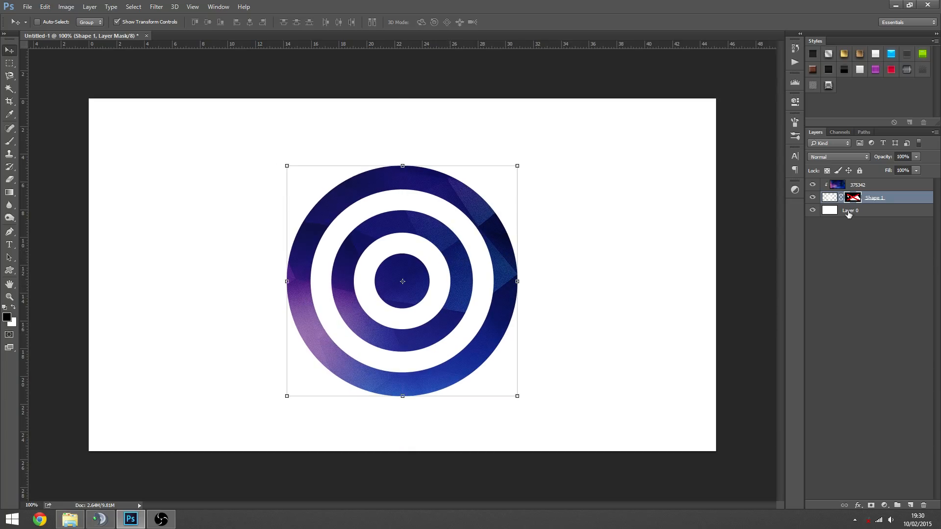
left_click(854, 199, "shift")
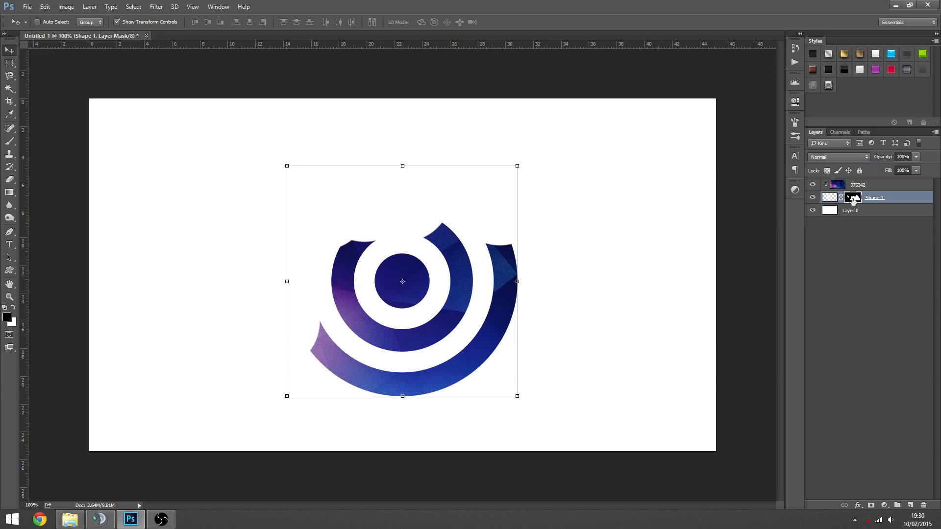
key("ctrl+alt+z")
key("ctrl+alt+z")
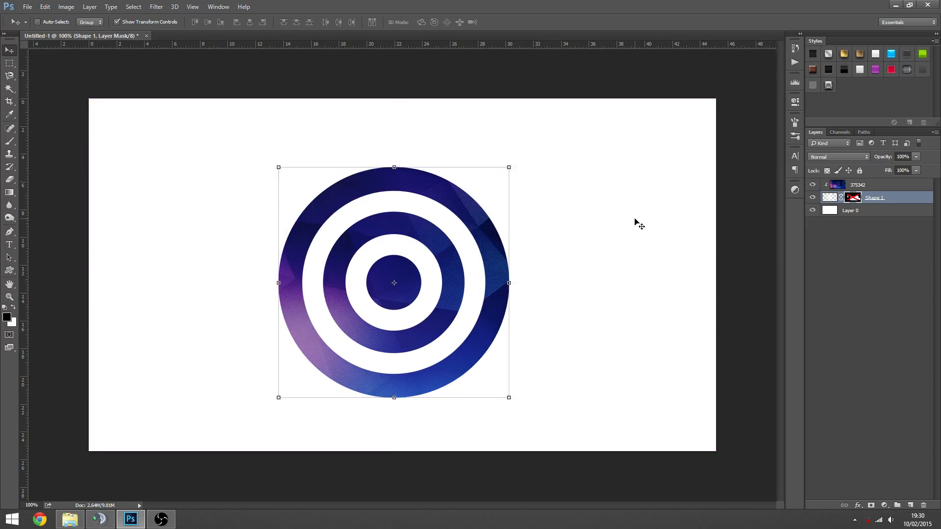
Step: Move the full rings slightly up and right, and delete the Shape 1 layer mask without applying it
left_click_drag(464, 236, 479, 230)
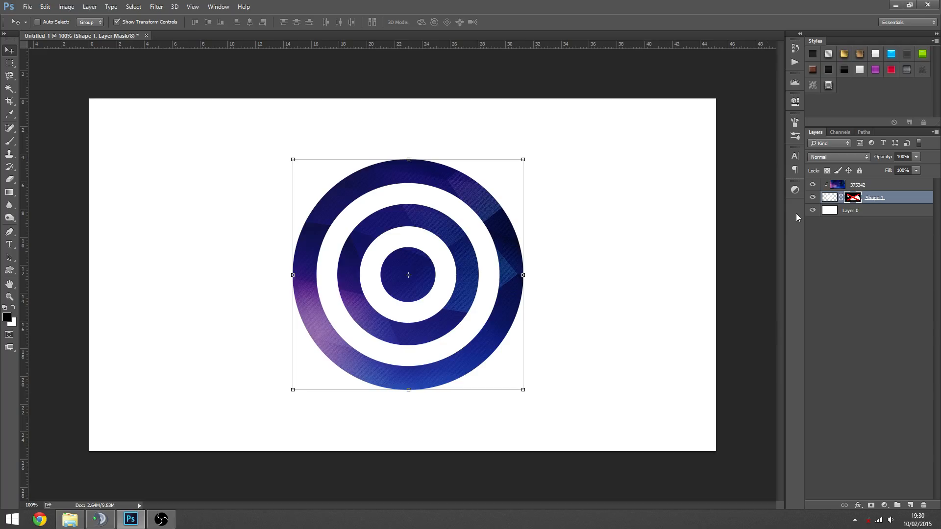
left_click_drag(853, 197, 924, 506)
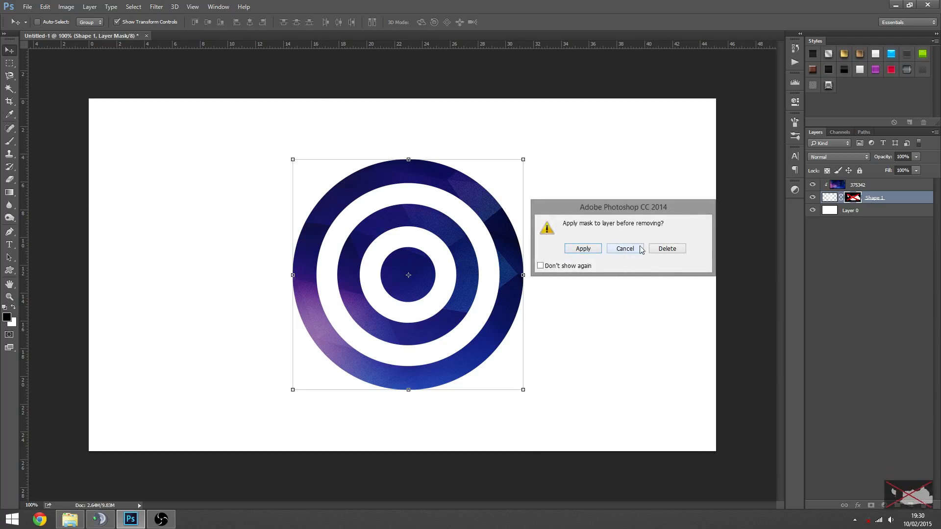
left_click(660, 253)
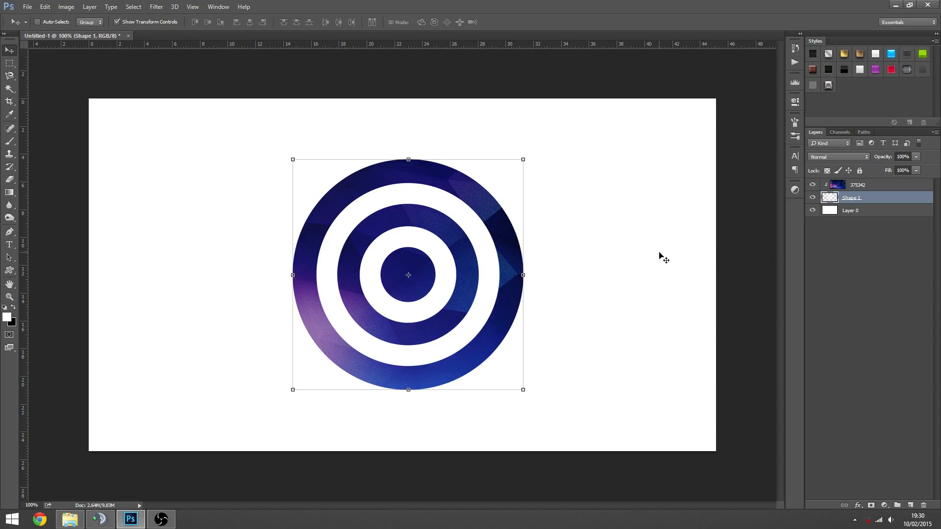
Step: Select the upper half of the rings with the freehand Lasso, add a layer mask from the selection, and invert the mask twice
left_click(9, 75)
left_click(35, 78)
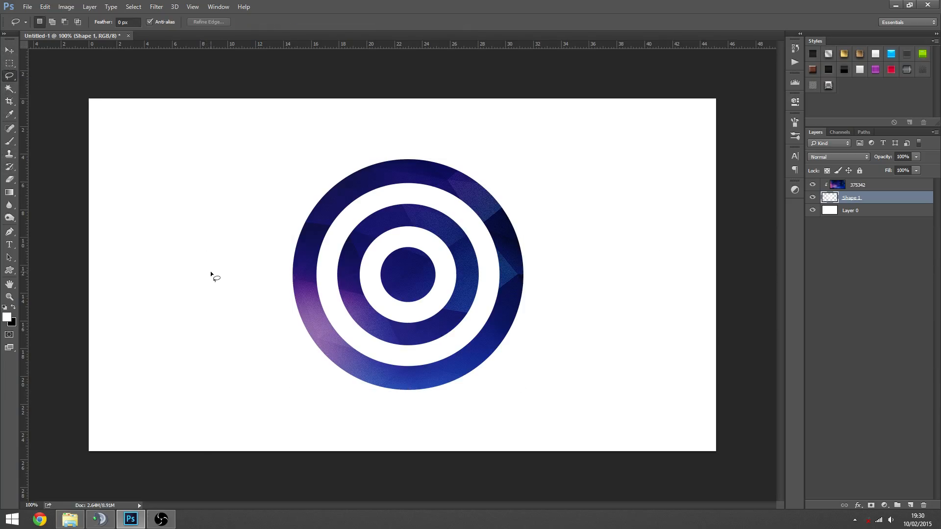
mouse_move(206, 264)
left_mouse_down()
mouse_move(377, 265)
mouse_move(602, 238)
mouse_move(619, 189)
mouse_move(569, 151)
mouse_move(428, 112)
mouse_move(222, 190)
mouse_move(199, 251)
left_mouse_up()
left_click(871, 506)
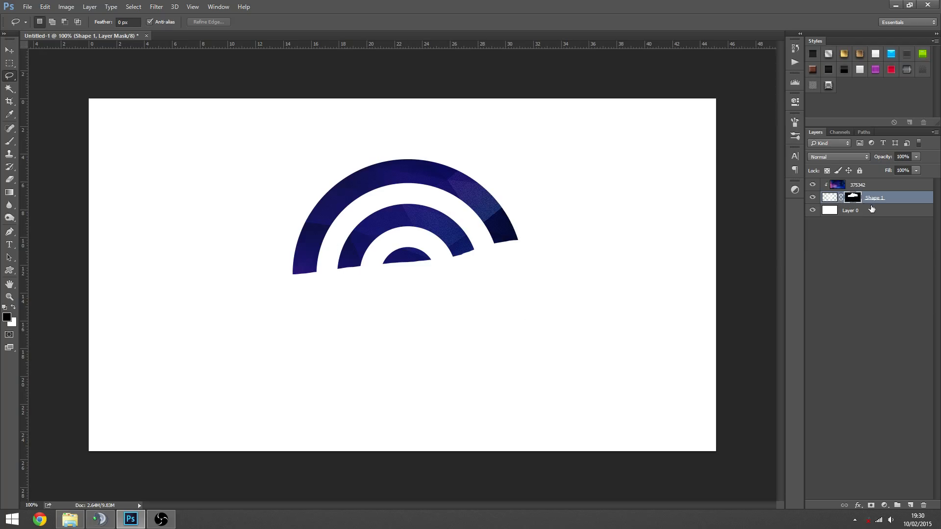
key("ctrl+i")
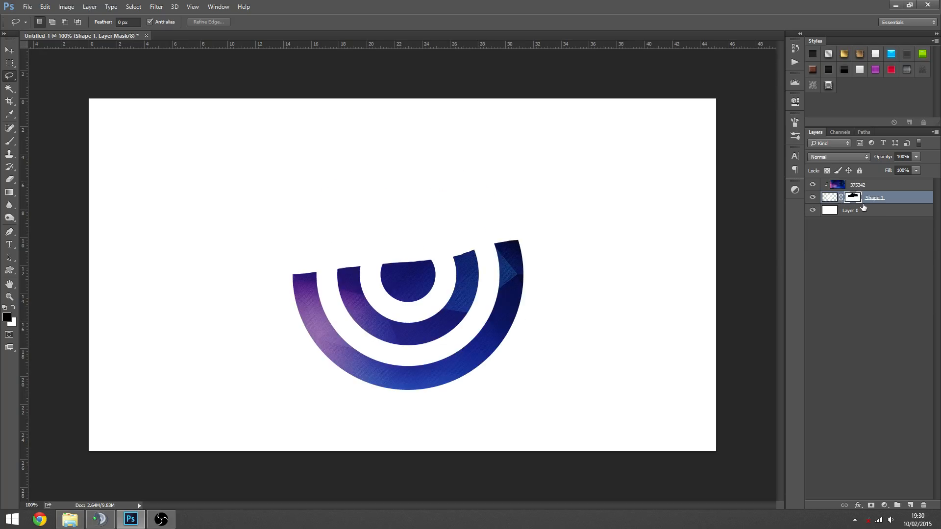
key("ctrl+i")
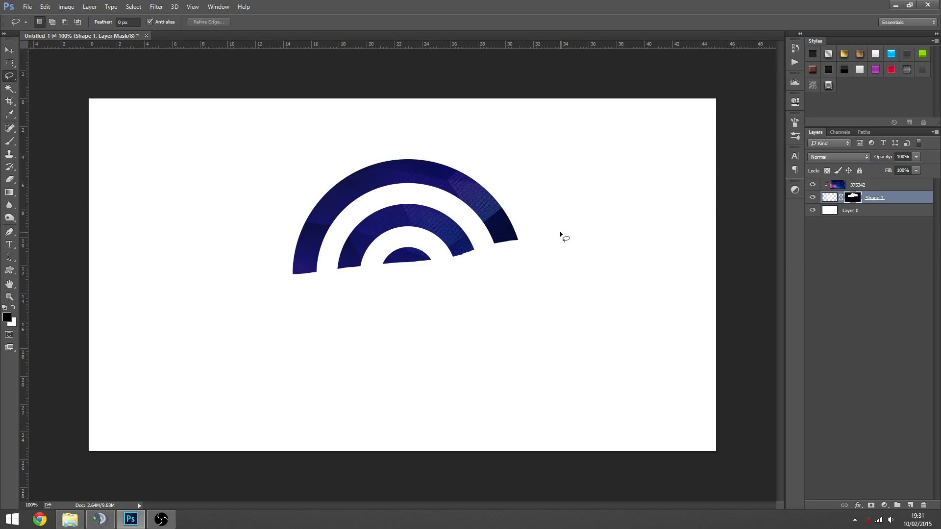
Step: With a 40 px white brush, paint the mask along the rings' lower cut edge to reveal slightly more of the shape
key("z")
left_click(423, 261)
left_click(423, 264)
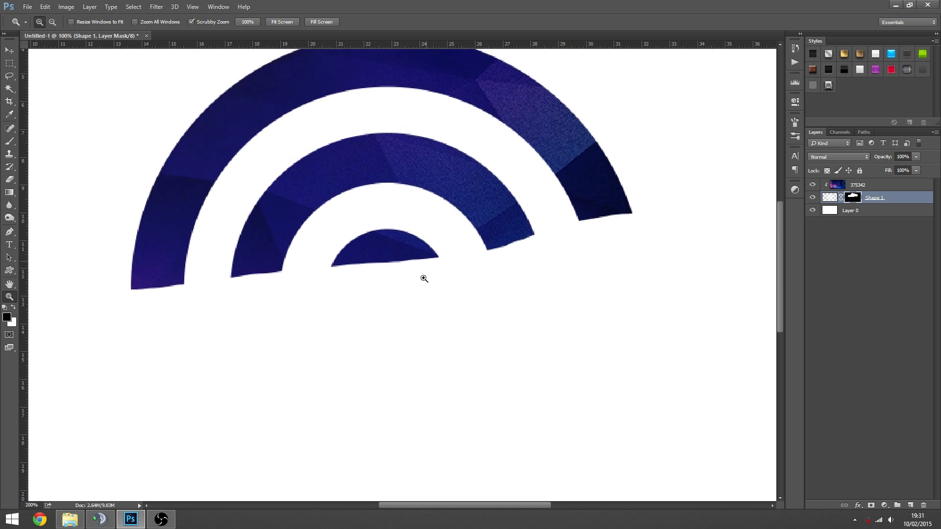
left_click(425, 257)
left_click(10, 141)
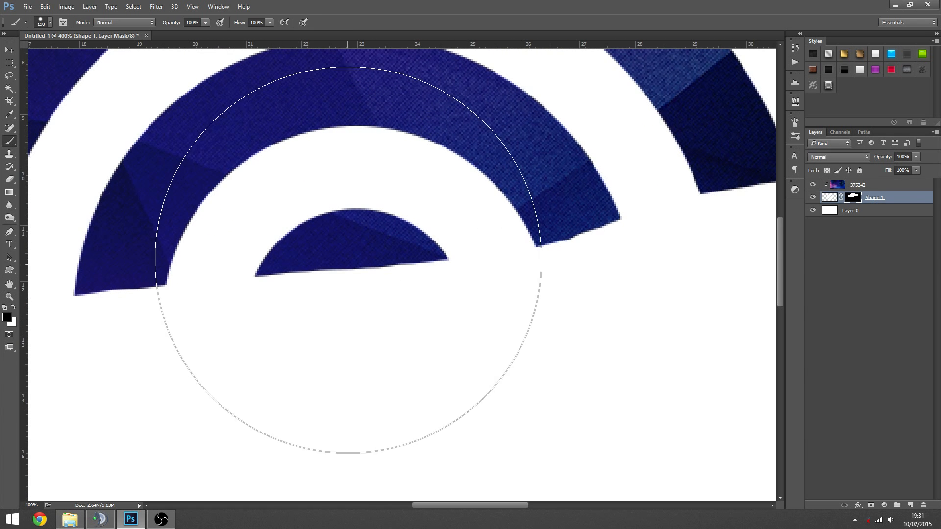
right_click(433, 192)
left_click(397, 137)
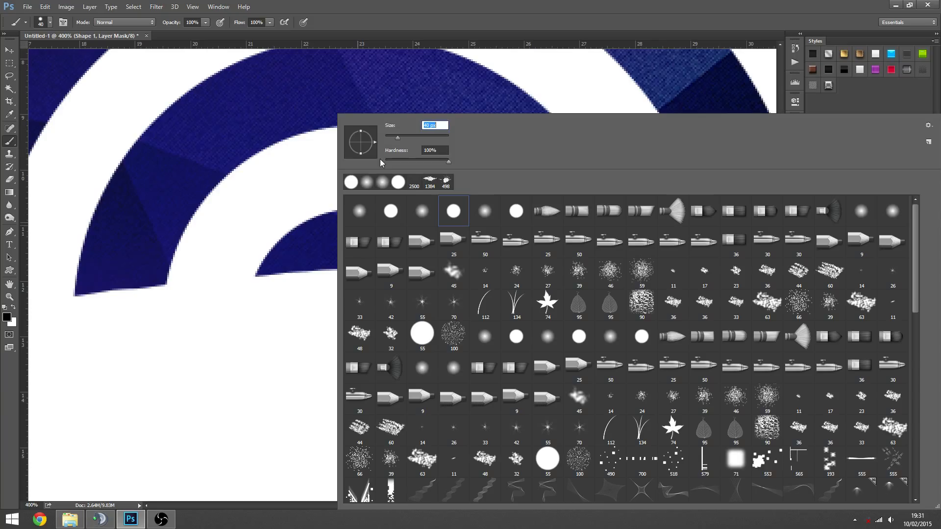
key("Return")
left_click(12, 309)
mouse_move(237, 250)
left_mouse_down()
mouse_move(445, 239)
mouse_move(288, 260)
mouse_move(532, 226)
left_mouse_up()
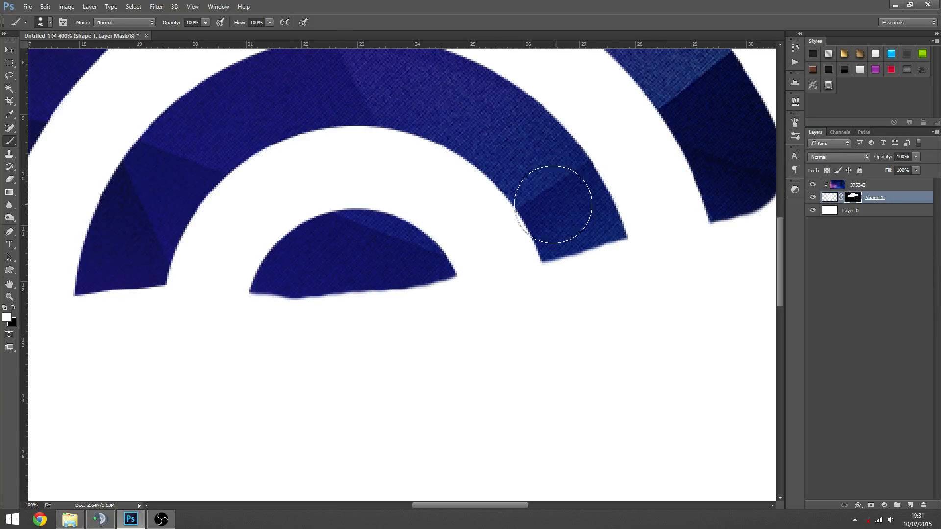
key("z")
left_click(508, 206, "alt")
left_click(509, 206, "alt")
left_click(485, 218, "alt")
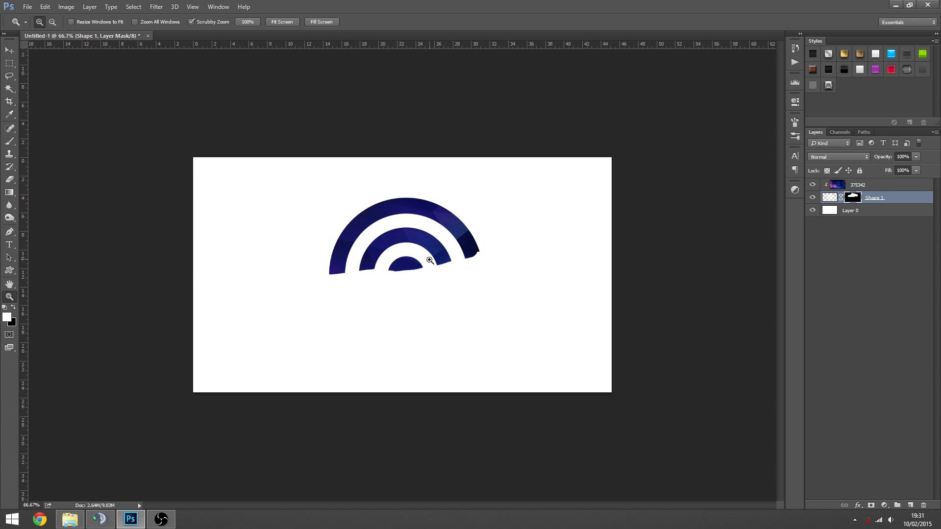
left_click(429, 260)
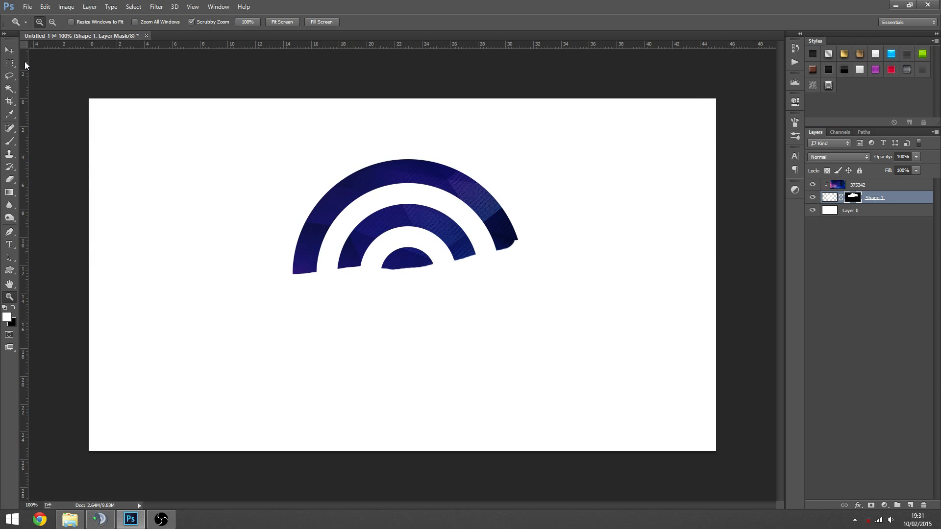
Step: Activate the Move tool, clear the layer selection, and load the Shape 1 layer mask as a selection
left_click(9, 51)
left_click(852, 276)
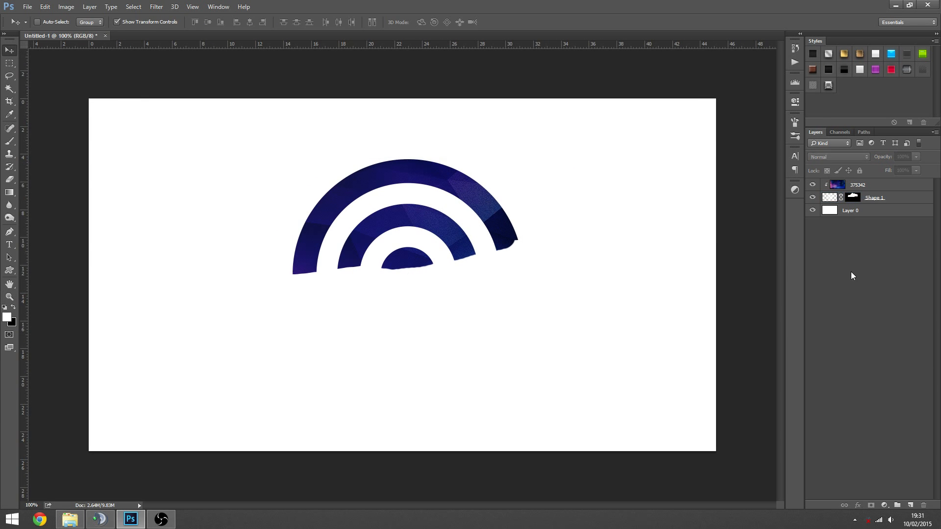
left_click(855, 199, "ctrl")
left_click(853, 199)
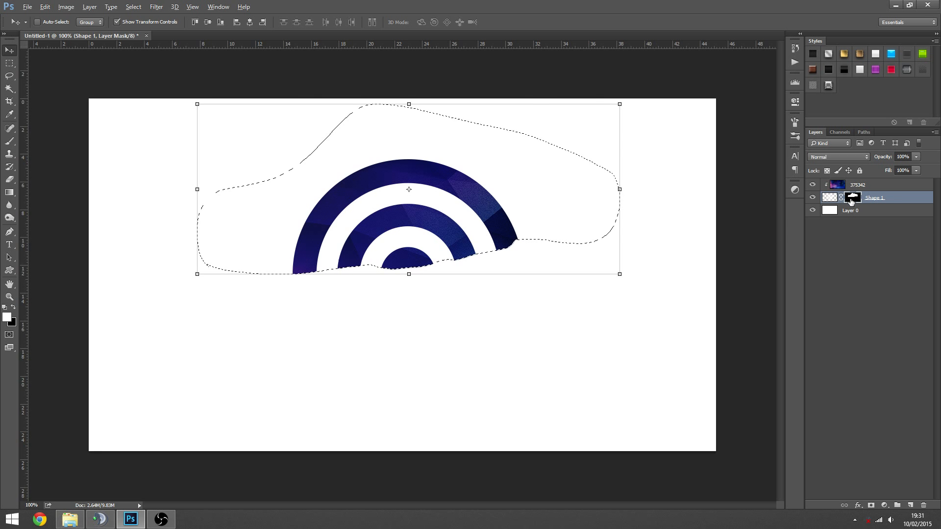
Step: Try to move the Shape 1 layer mask to the layer above, undo the attempt, and clear the pixel selection
left_click_drag(853, 201, 863, 191)
key("ctrl+z")
mouse_move(852, 203)
left_mouse_down()
mouse_move(908, 203)
mouse_move(875, 185)
mouse_move(852, 201)
left_mouse_up()
left_click(840, 250)
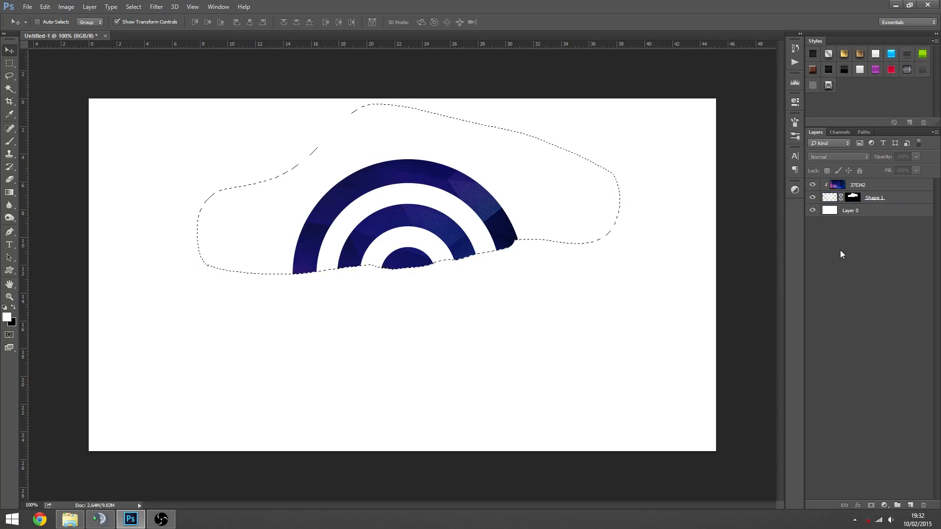
key("ctrl+d")
Step: Release the 375342 image's clipping mask, clip it to Shape 1 again, and target the Shape 1 layer mask
left_click(875, 201, "ctrl")
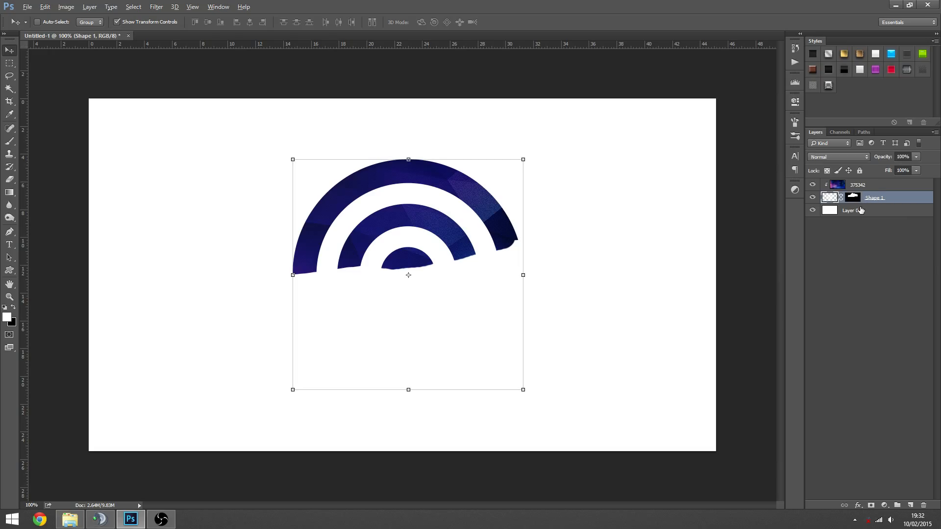
left_click(863, 191, "alt")
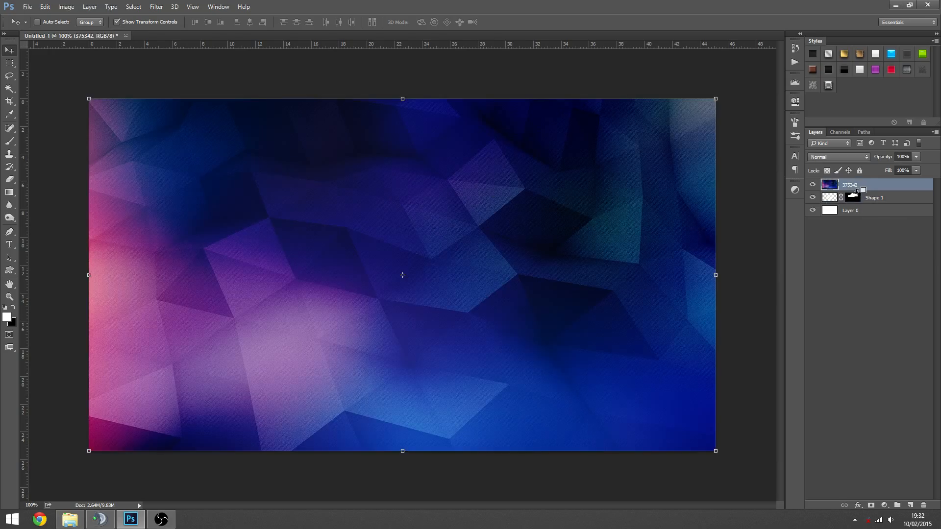
left_click(861, 188, "alt")
left_click(855, 198)
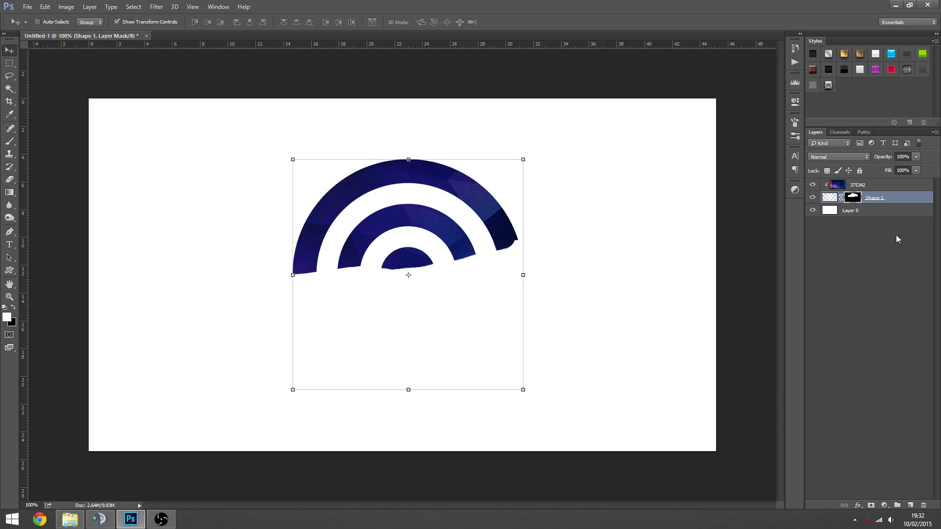
key("alt+Tab")
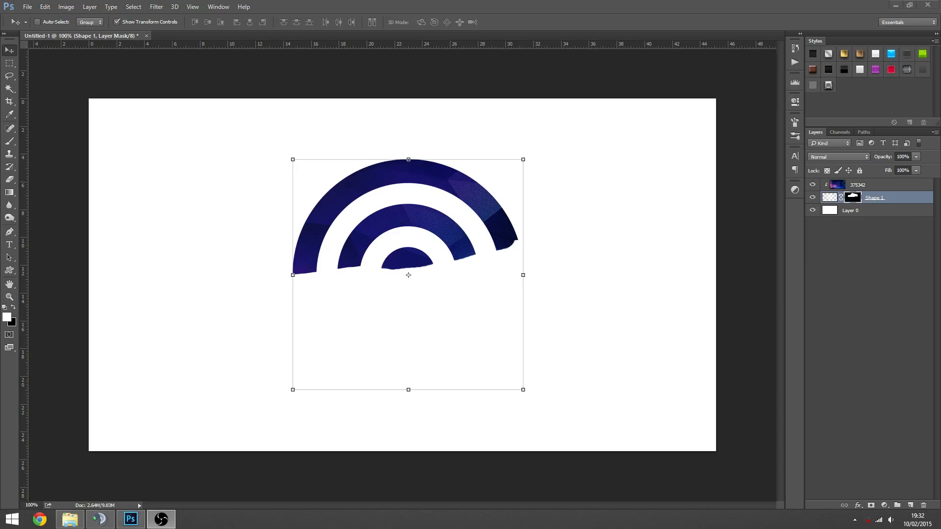